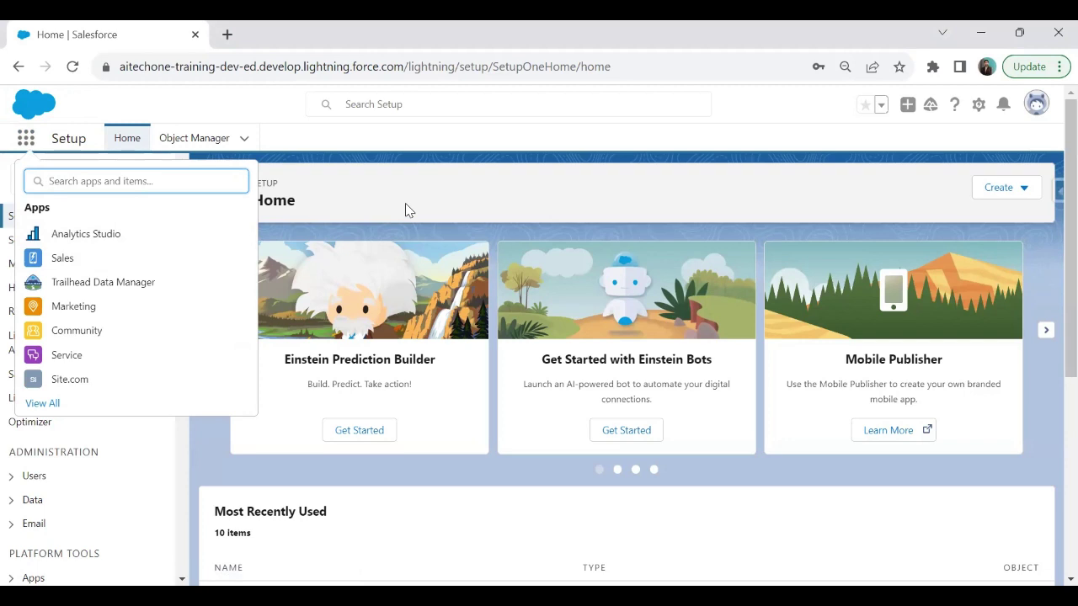
Step: Search Setup's Quick Find for 'flow' and open Flows under Process Automation
click(365, 185)
click(74, 178)
text(f)
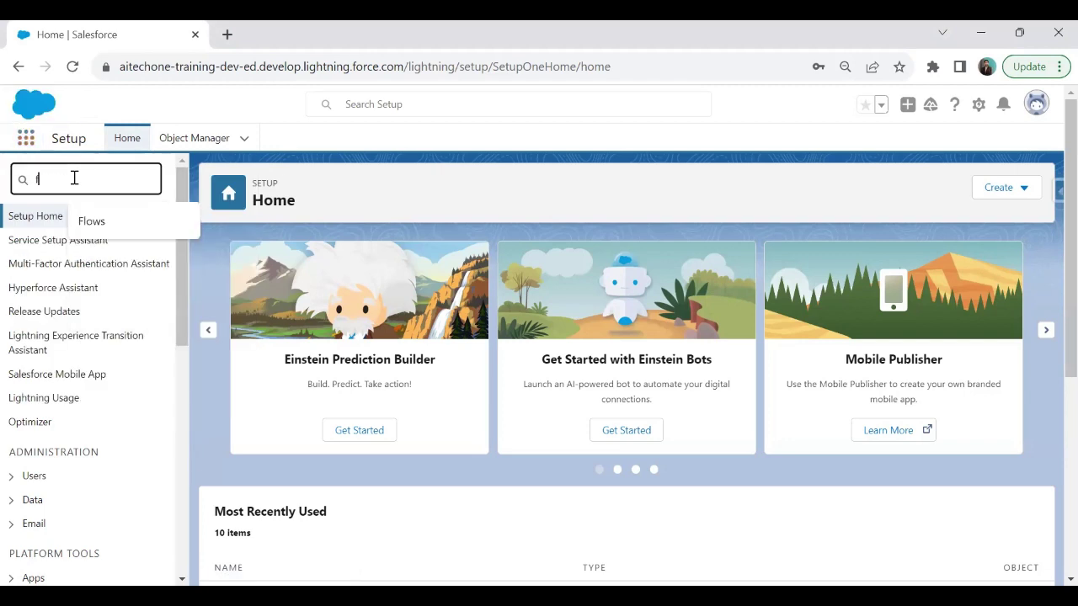
text(low)
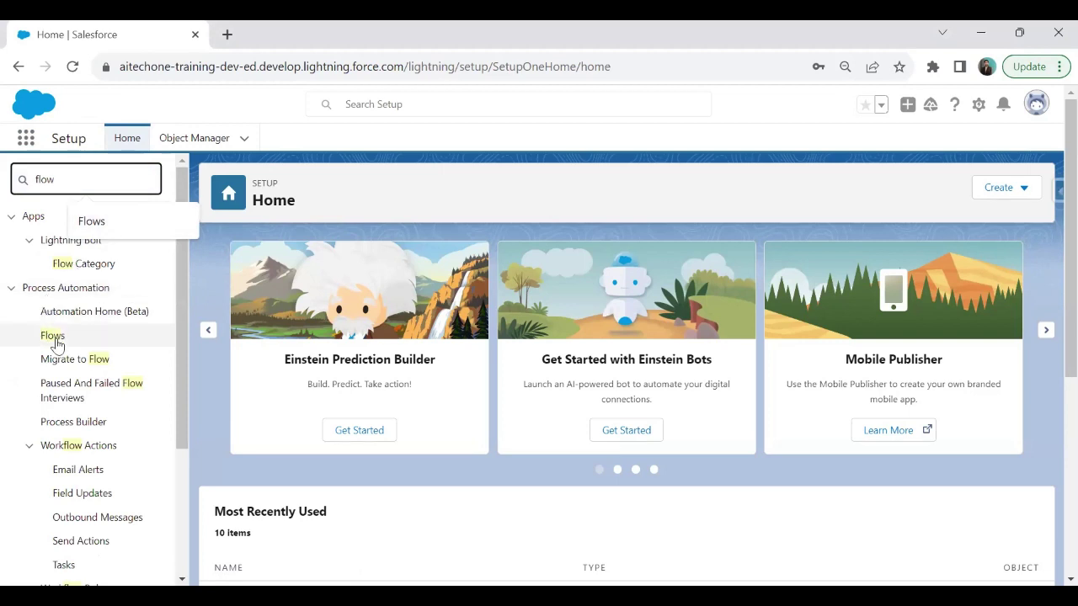
click(55, 340)
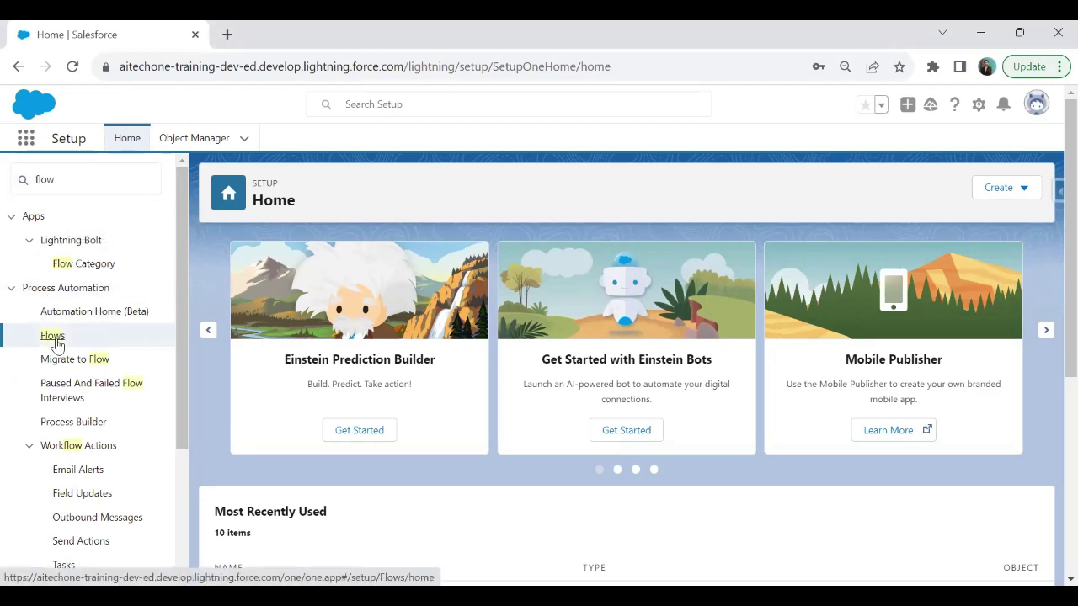
click(55, 344)
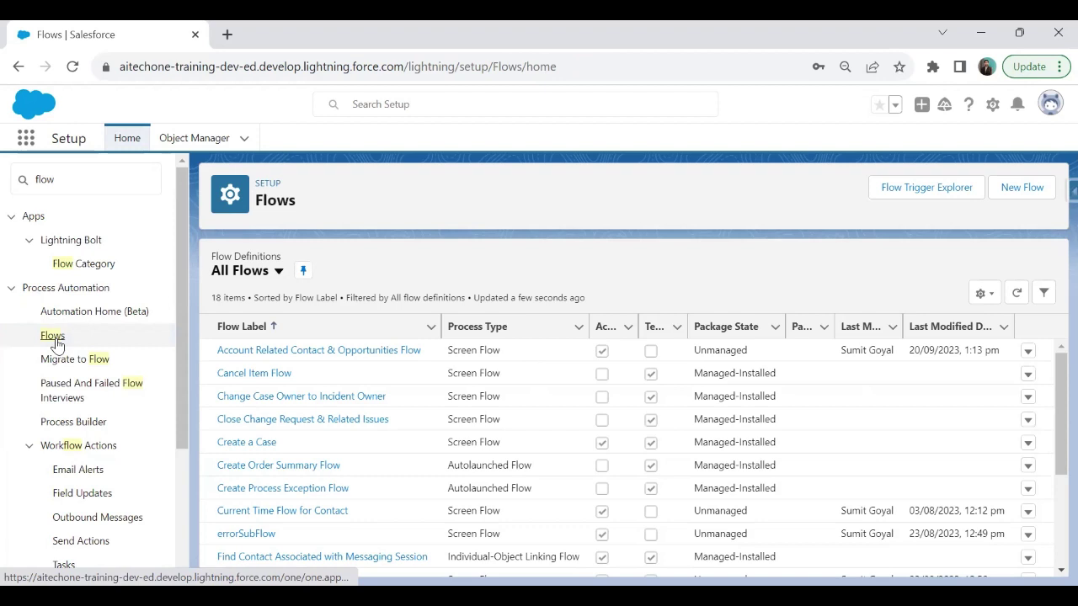
Step: Create a new Screen Flow from the New Flow dialog
click(1029, 193)
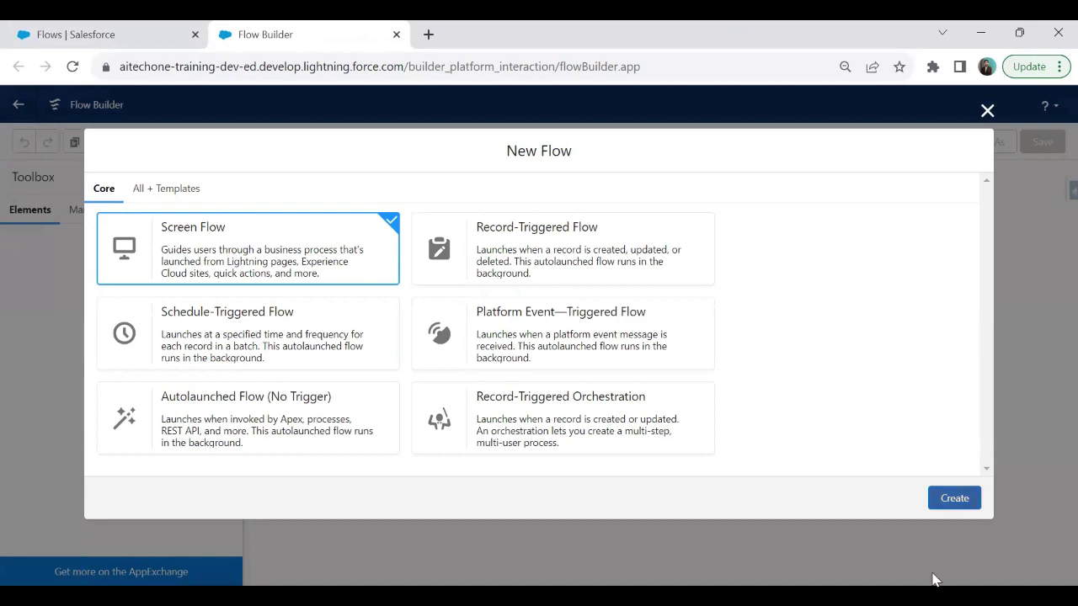
click(934, 492)
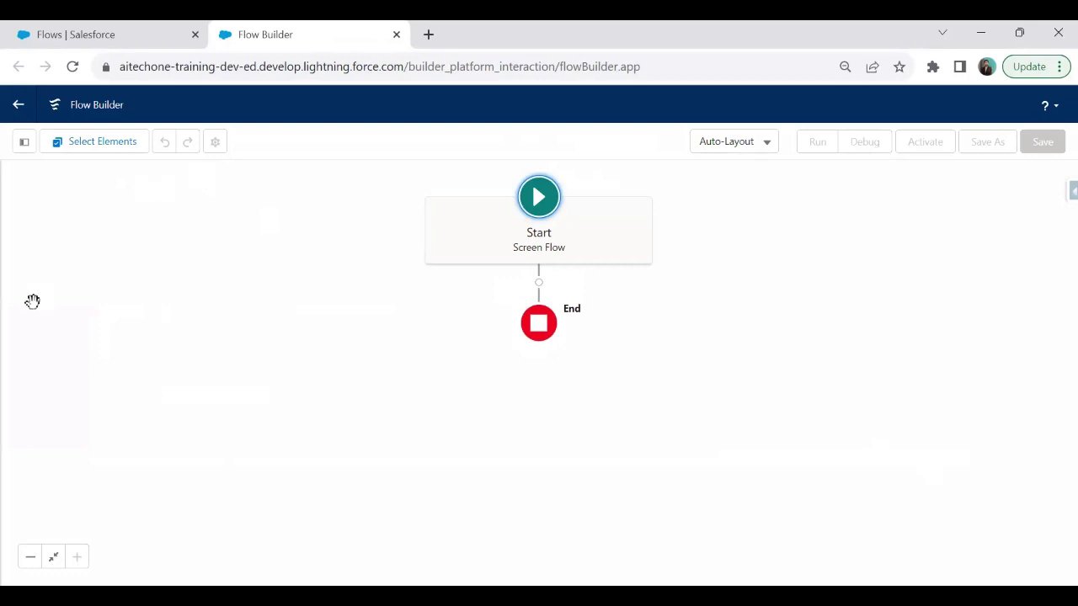
Step: Add a Text variable 'recordId', available for input and output, from the Toolbox
click(24, 143)
click(34, 281)
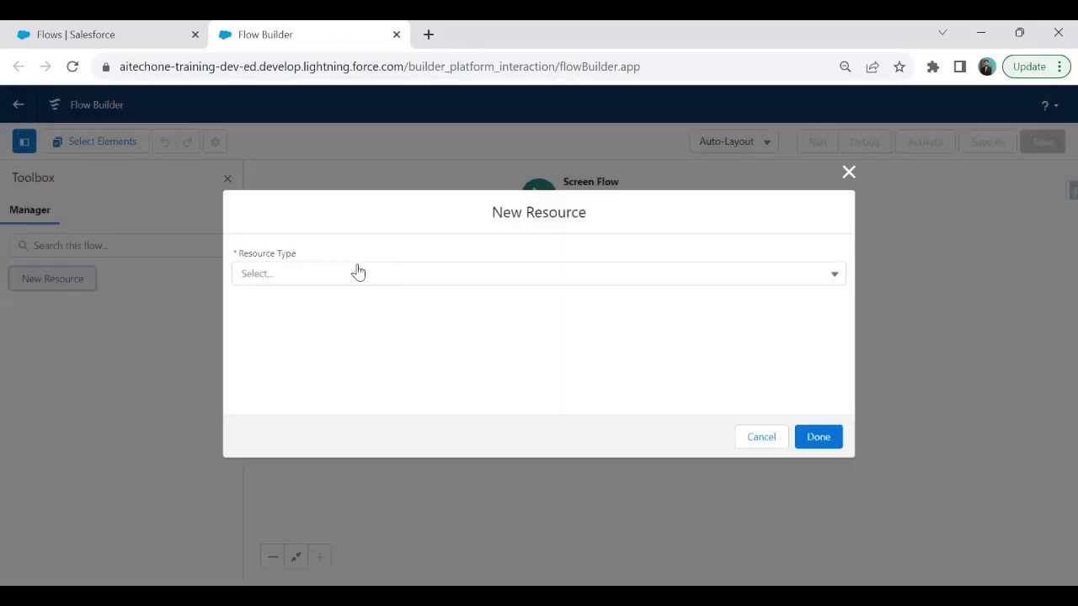
click(305, 283)
click(278, 312)
click(282, 311)
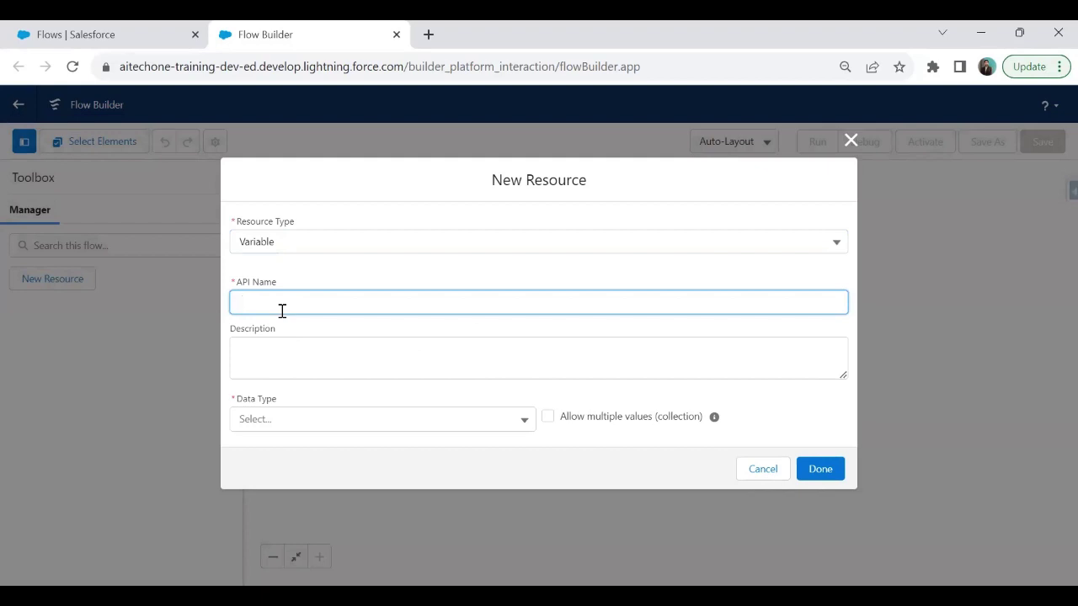
text(recordId)
key(Tab)
key(Tab)
key(Down)
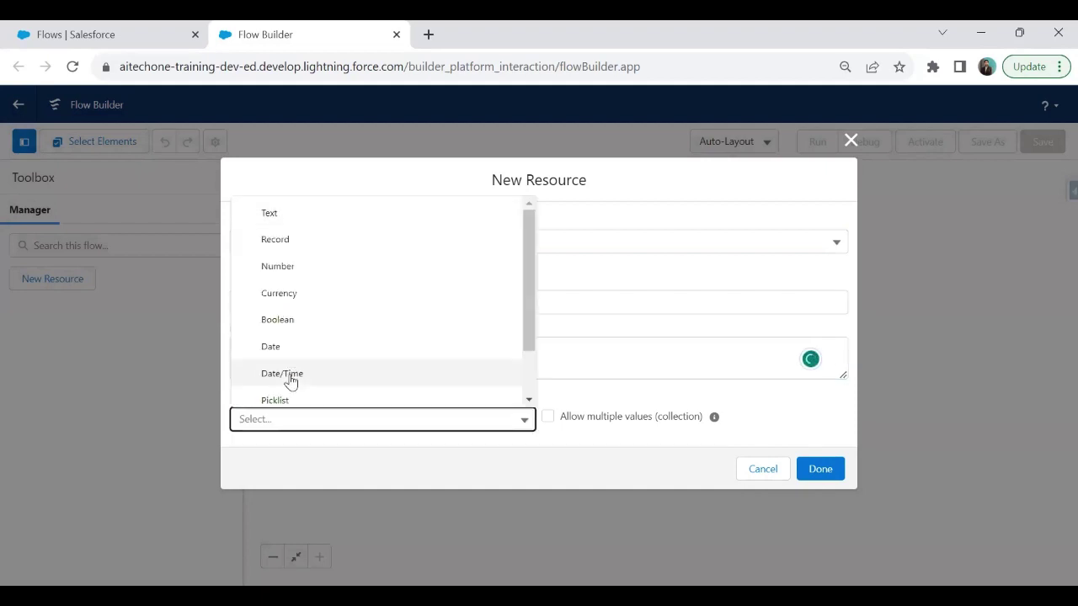
click(281, 212)
click(235, 449)
click(239, 465)
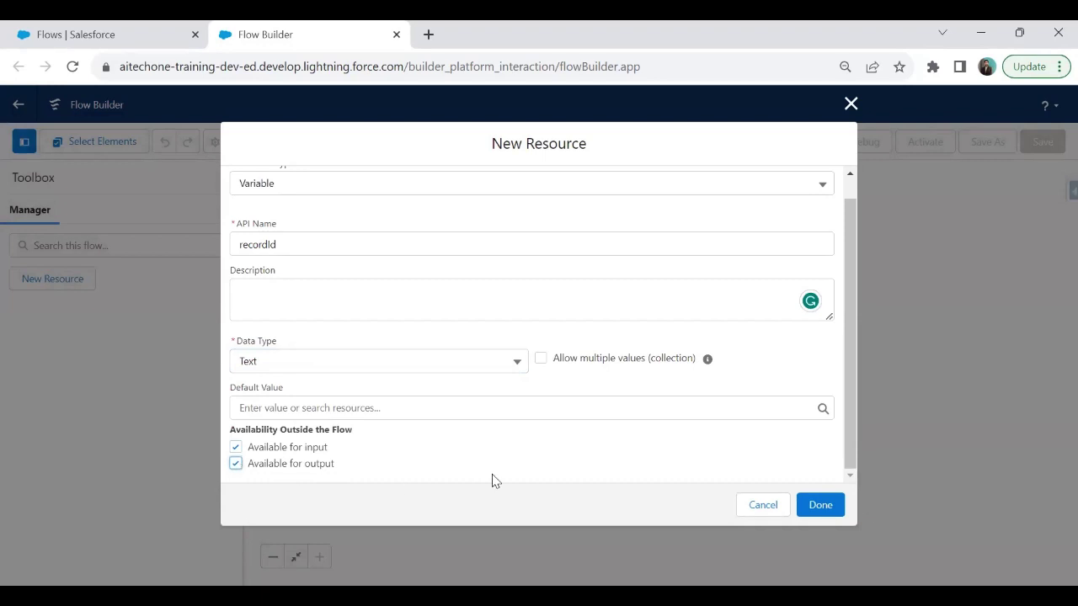
click(820, 505)
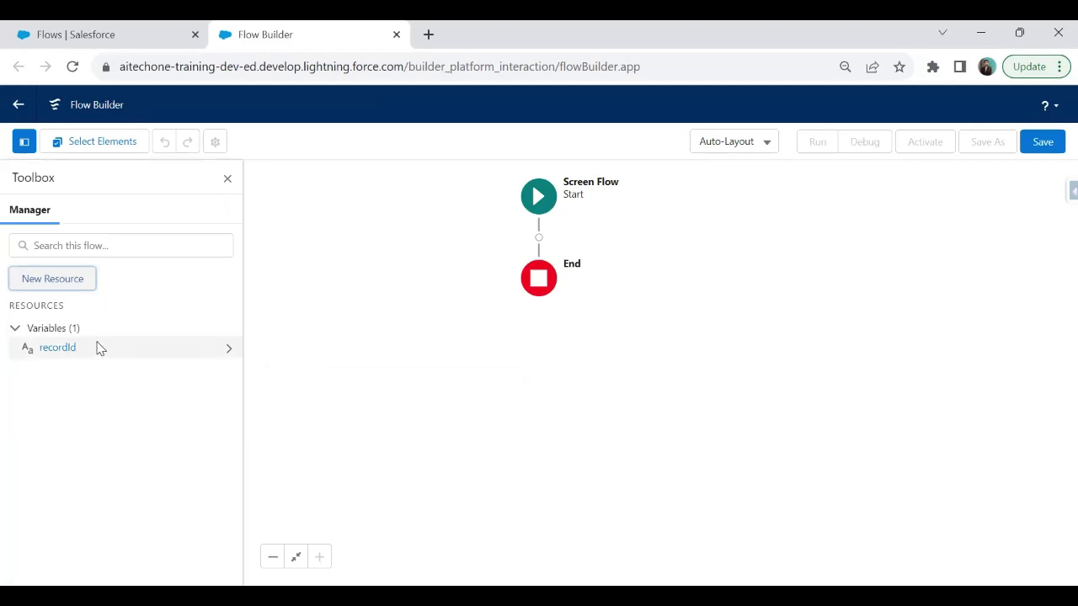
click(539, 238)
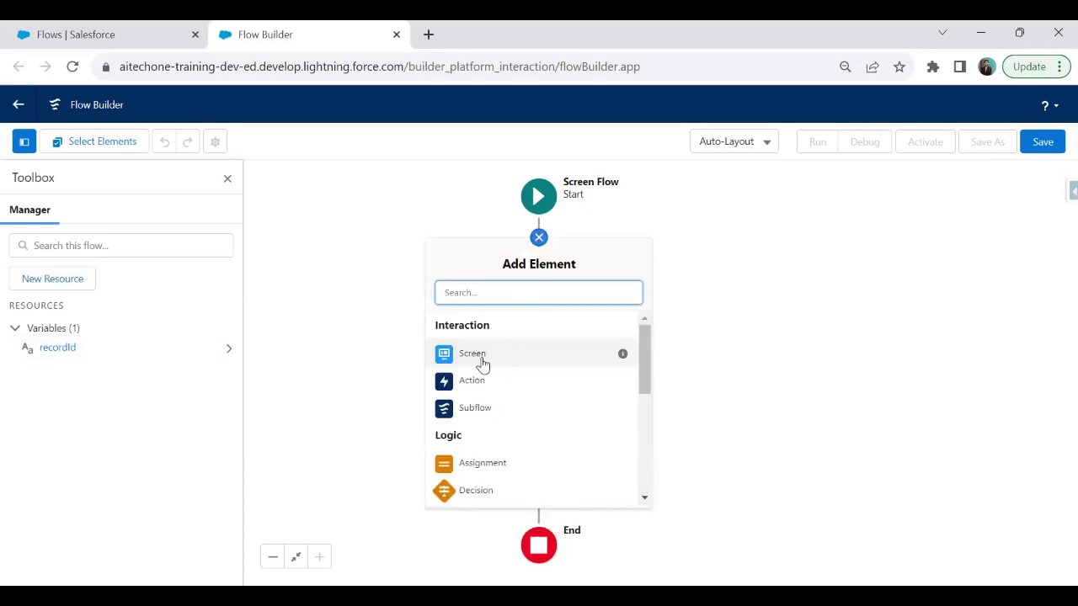
Step: Add a Screen element between Start and End labelled UplaodFileScreen
click(560, 254)
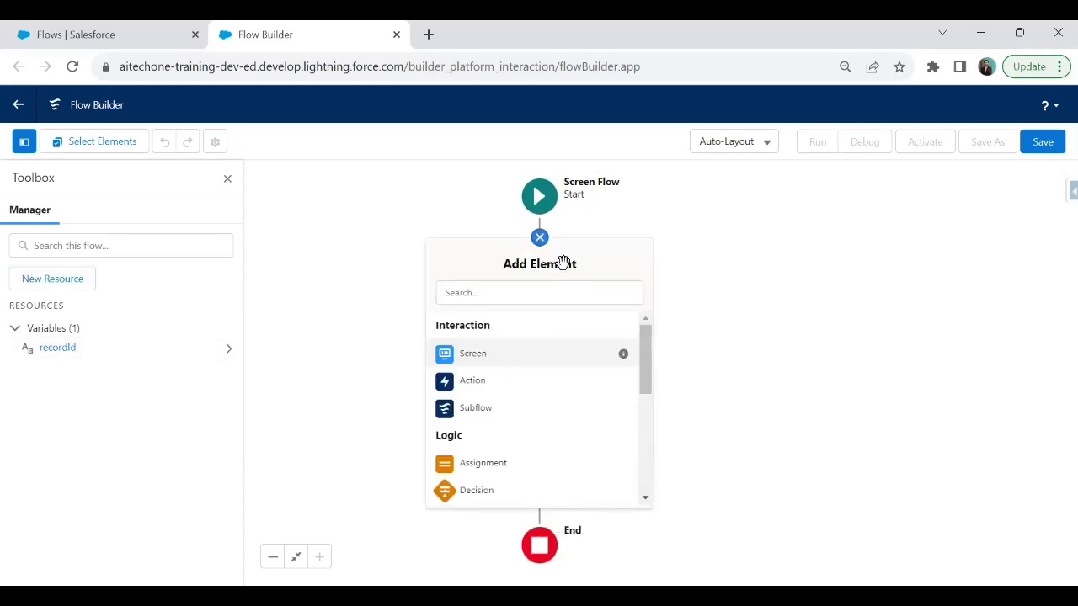
click(486, 362)
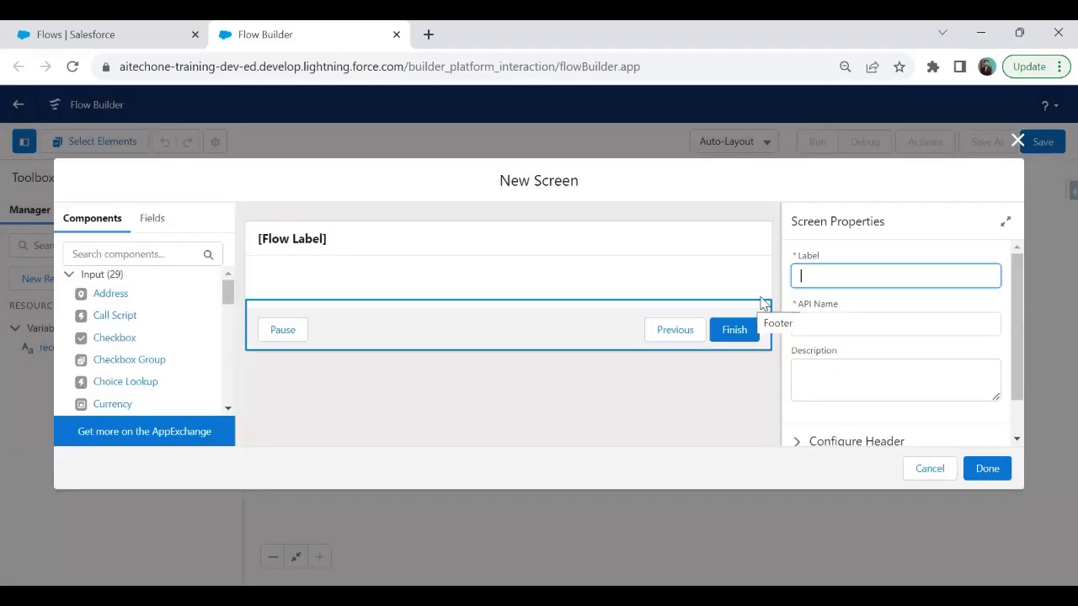
text(UplaodFile)
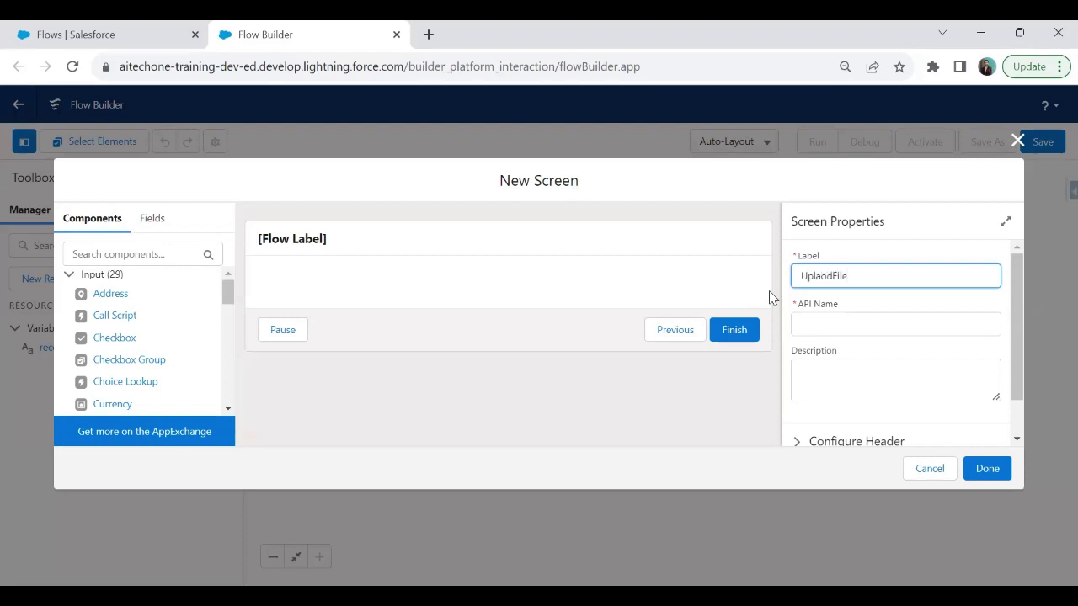
text(Screebn)
key(BackSpace)
key(BackSpace)
text(n)
key(Tab)
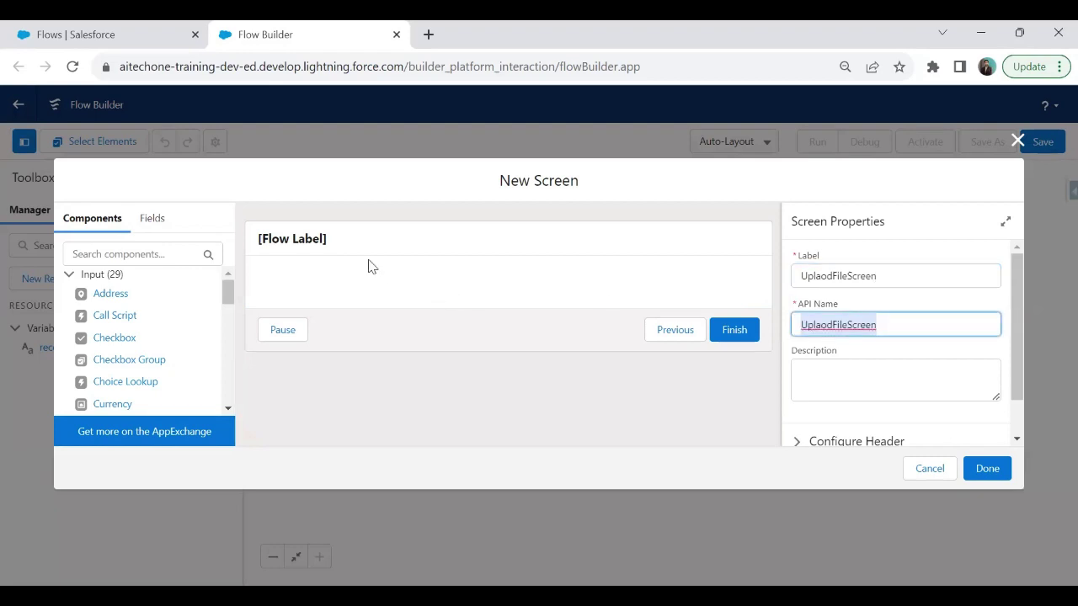
Step: Turn off Show Header and Show Footer, then search components for 'Uplo'
click(798, 441)
scroll(806, 404, down, 1)
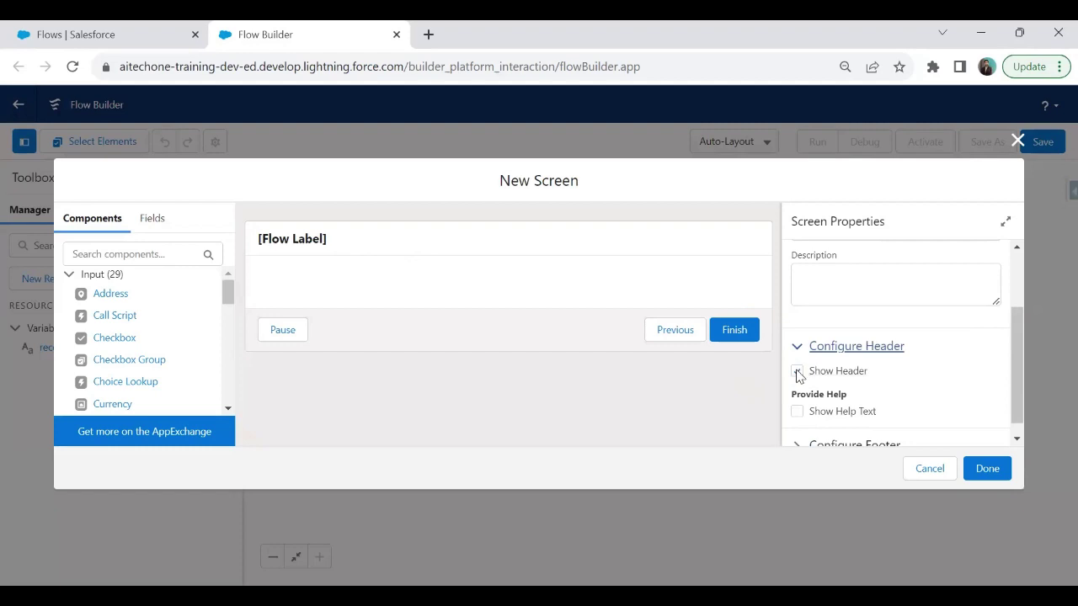
click(796, 370)
scroll(829, 404, down, 1)
click(804, 439)
scroll(862, 387, down, 1)
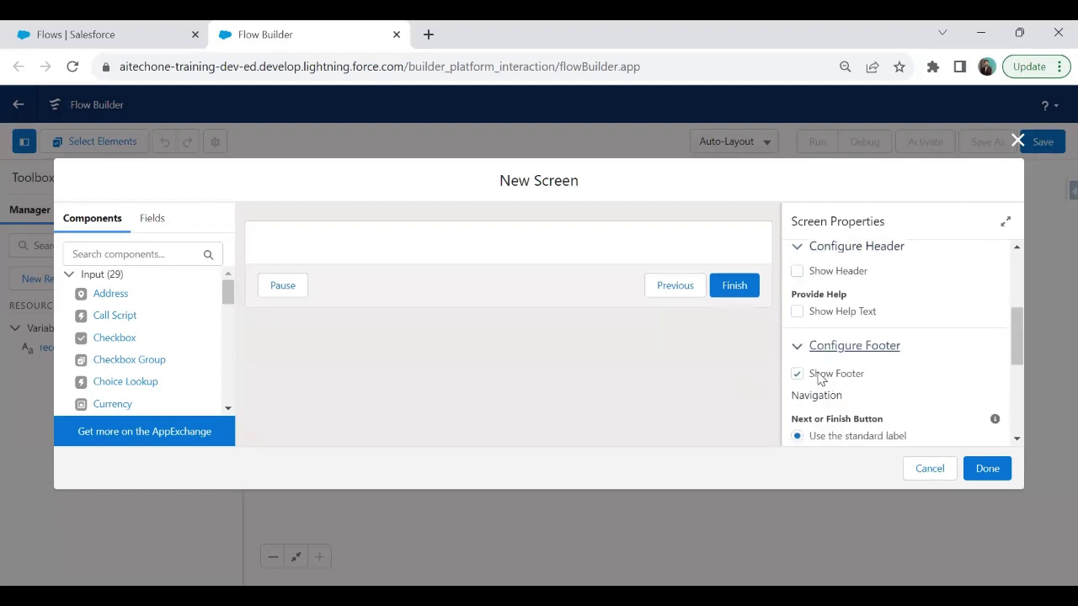
click(797, 373)
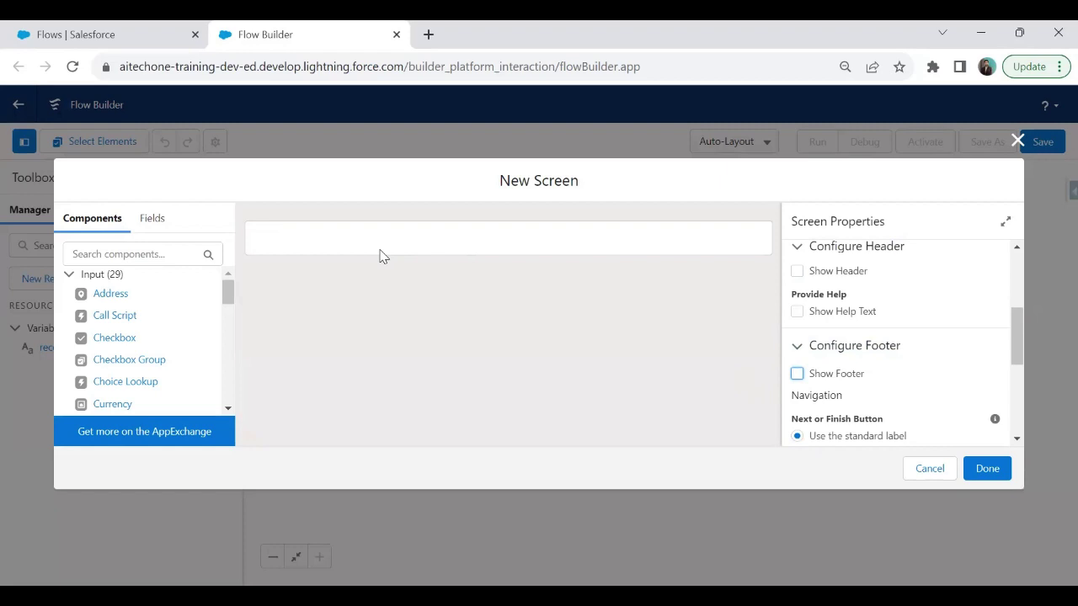
click(120, 254)
text(Uplo)
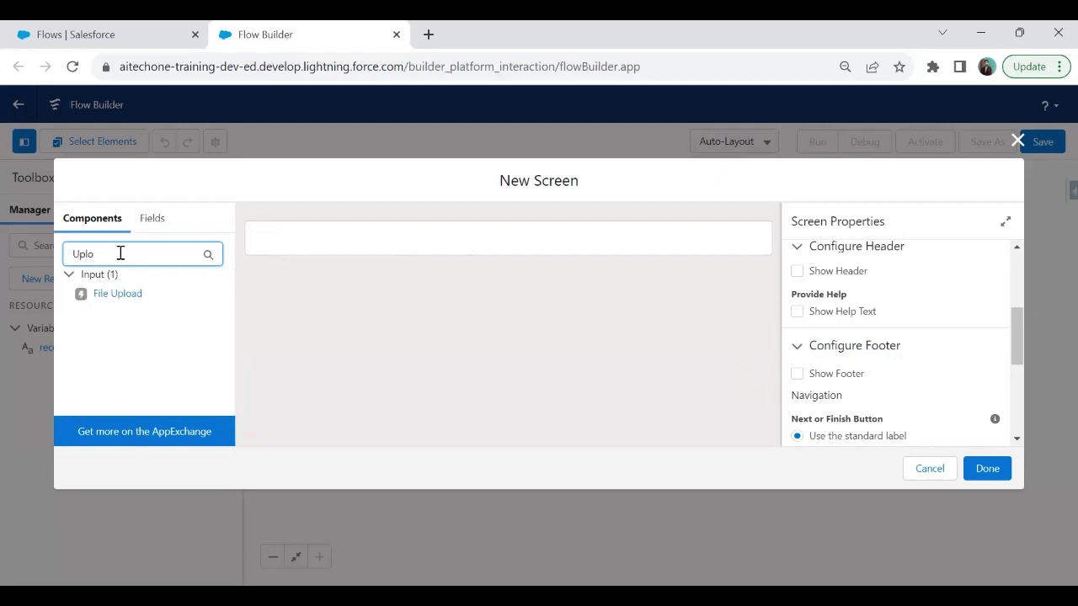
Step: Add a File Upload component with API name UplaodFile and label 'File Upload'
click(108, 297)
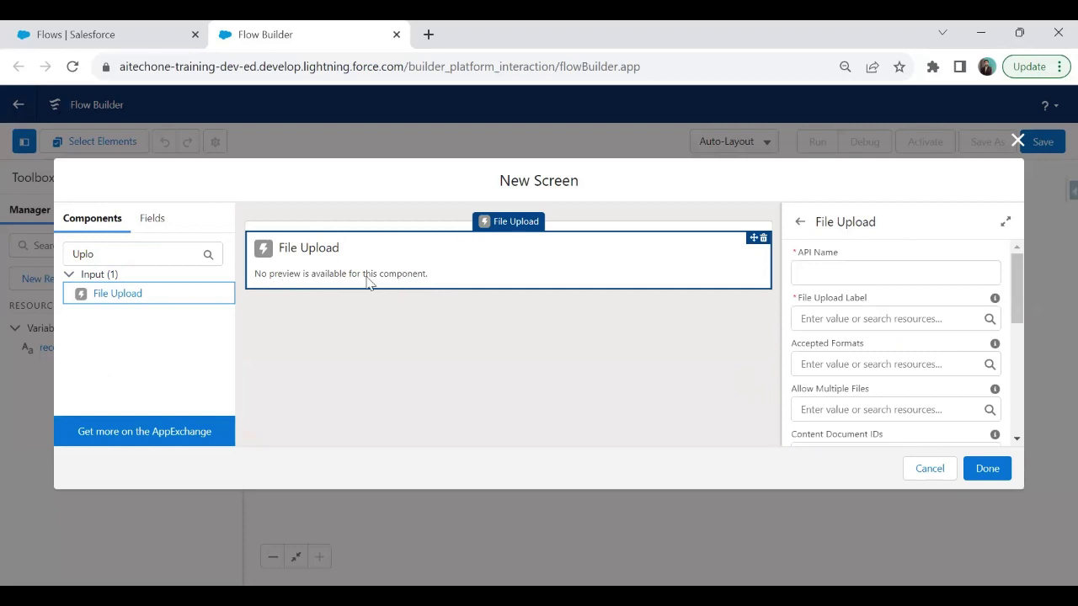
click(845, 274)
text(Up)
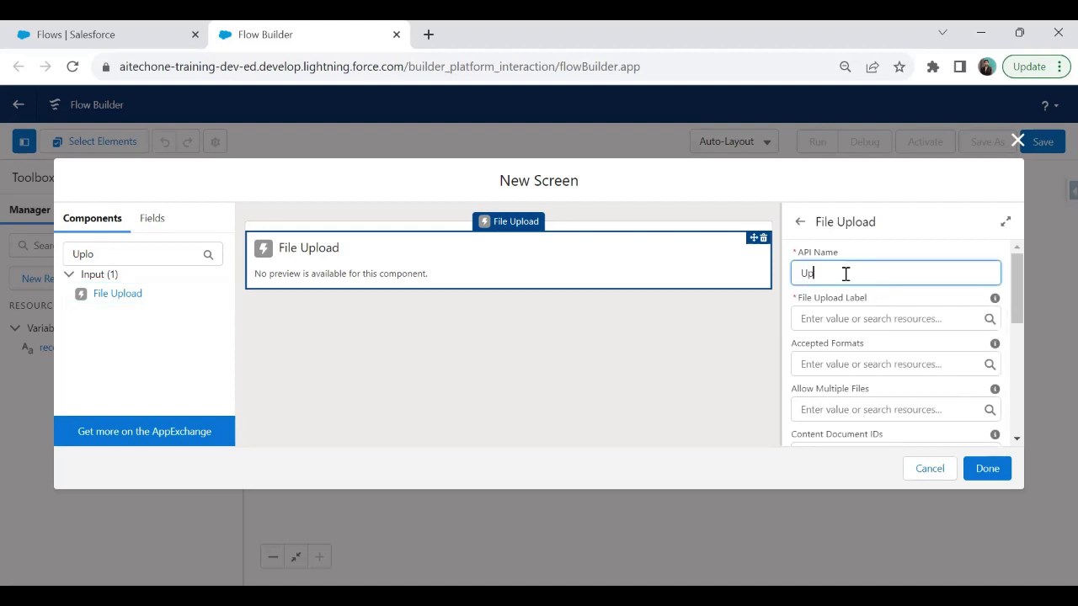
text(laodFile)
click(831, 319)
text(File Up,load)
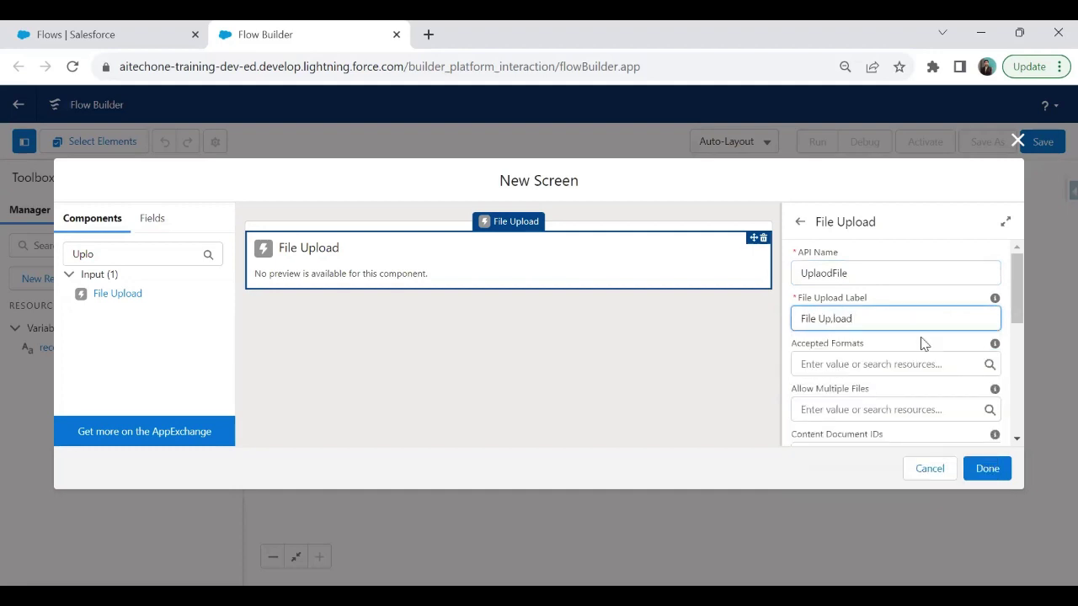
key(BackSpace)
key(BackSpace)
key(BackSpace)
key(BackSpace)
text(load)
key(shift+Tab)
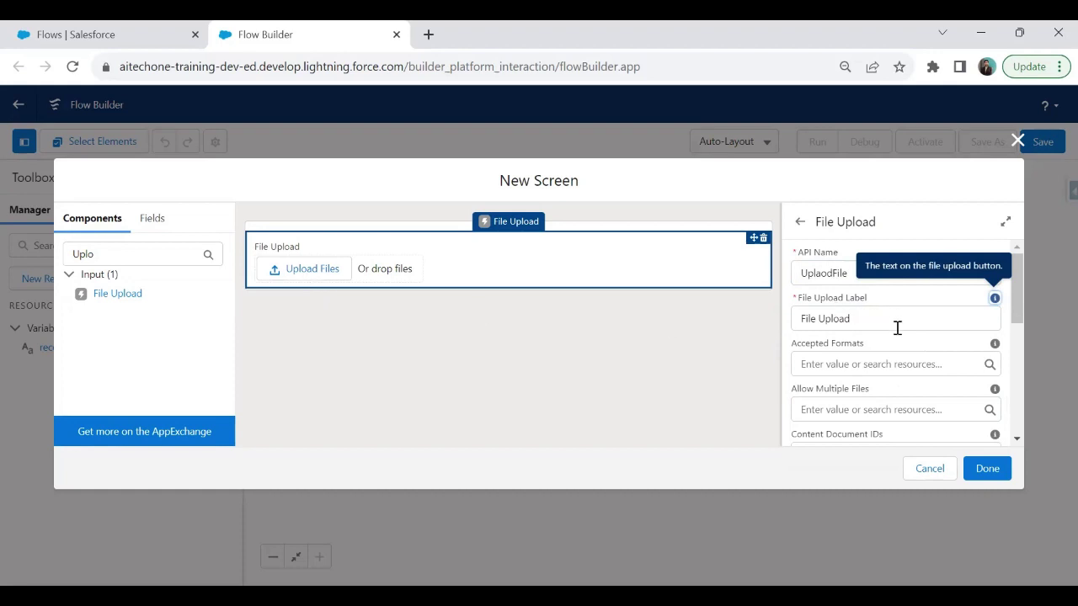
Step: Set Accepted Formats to '.pdf','.png','.jpg'
click(834, 365)
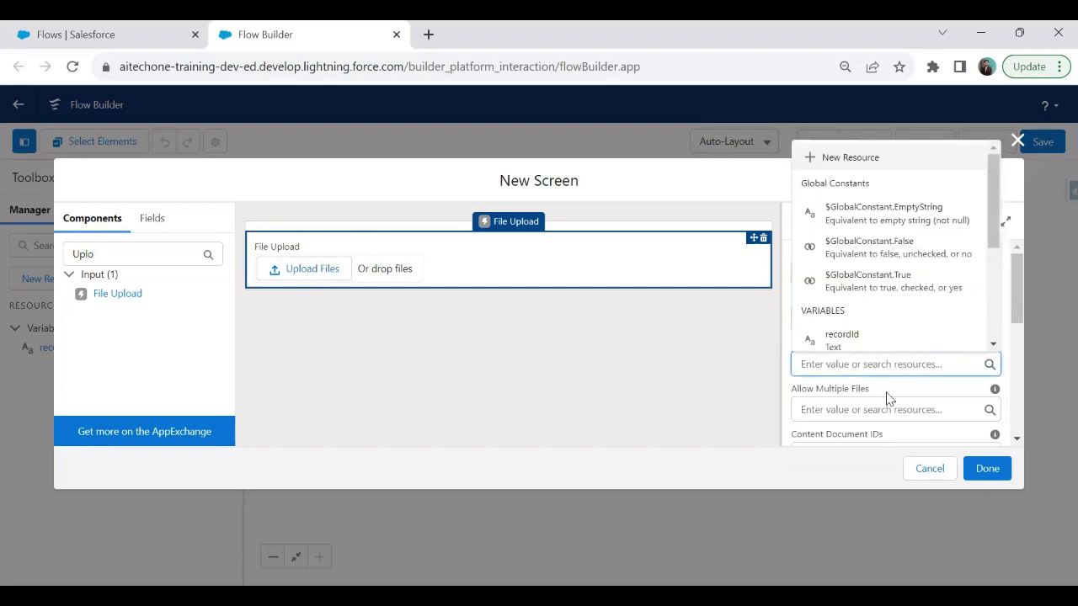
key(Escape)
text('.pdf)
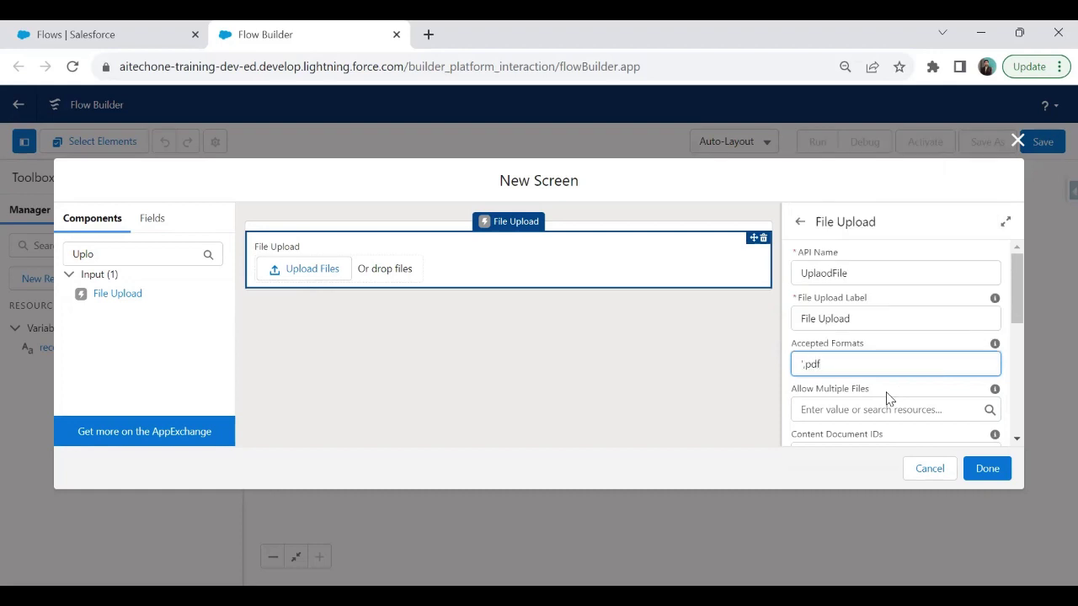
key(BackSpace)
key(BackSpace)
key(BackSpace)
key(BackSpace)
key(BackSpace)
text('.pdf)
key(BackSpace)
key(BackSpace)
key(BackSpace)
key(BackSpace)
text('.pdf','.png','.jog)
key(BackSpace)
key(BackSpace)
text(pg')
scroll(869, 365, down, 3)
scroll(842, 353, up, 3)
Step: Set Allow Multiple Files to $GlobalConstant.True and Related Record ID to recordId
click(833, 408)
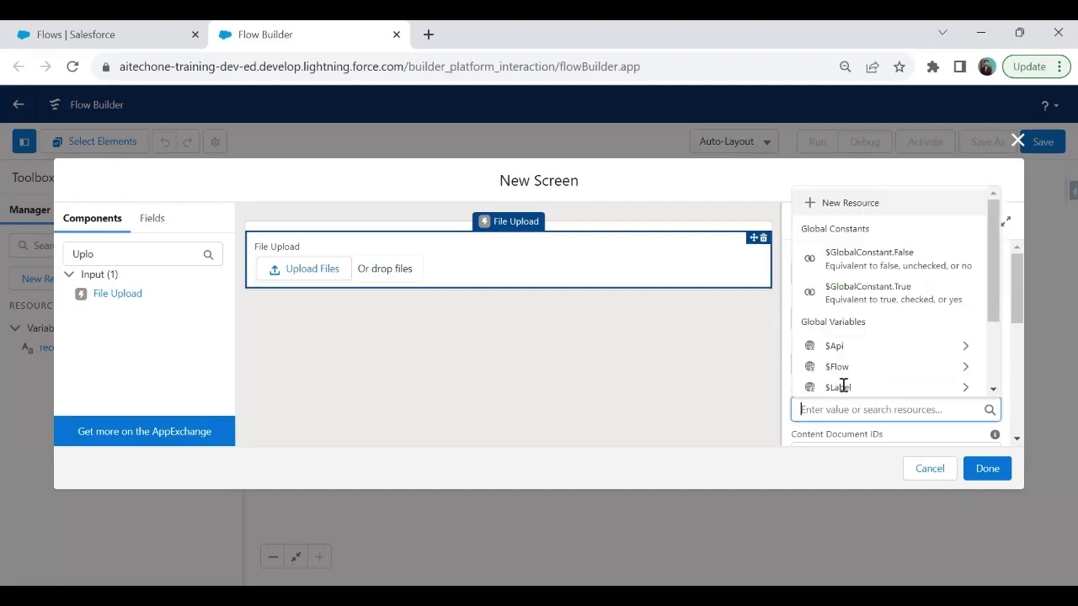
click(859, 302)
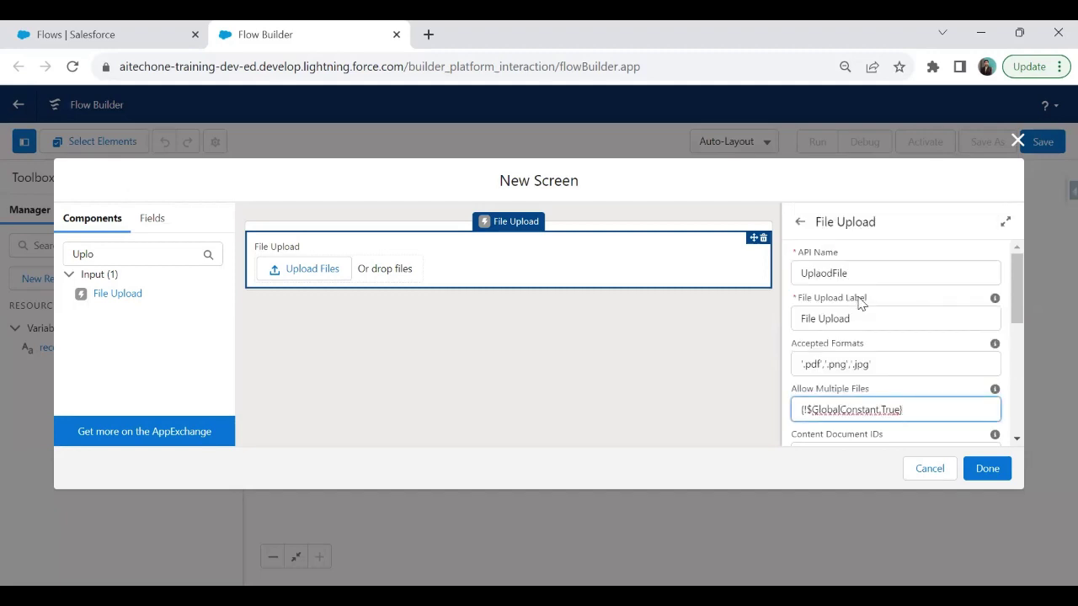
scroll(860, 303, down, 2)
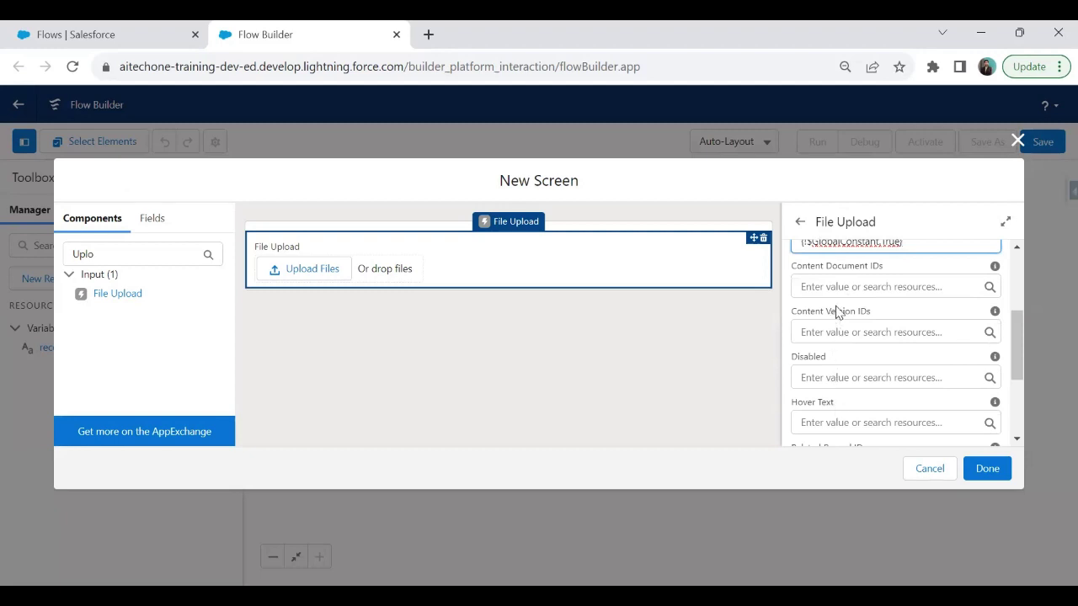
scroll(830, 369, down, 3)
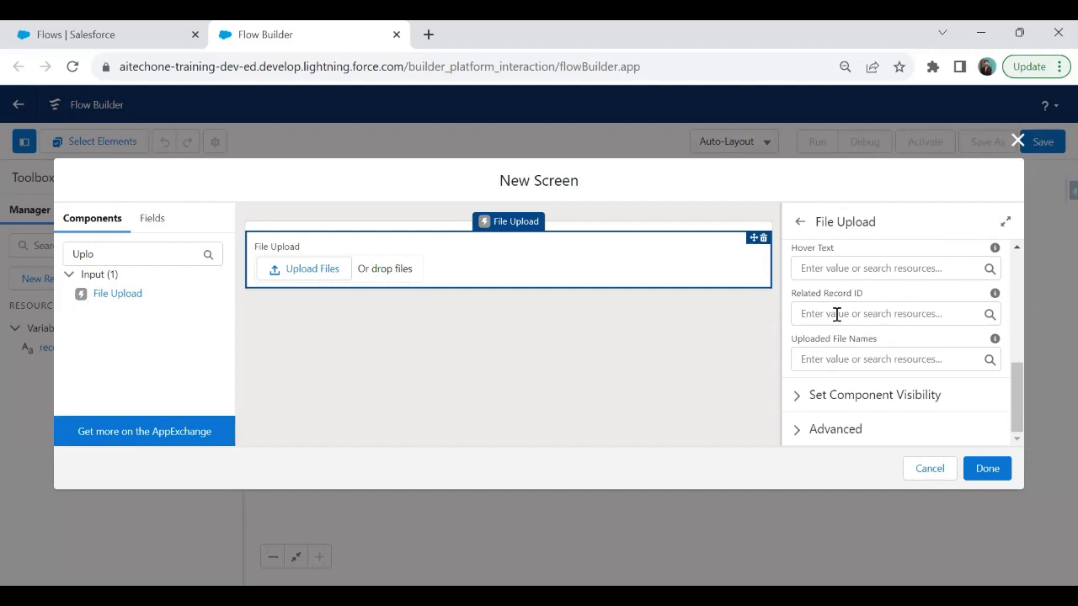
click(836, 314)
scroll(862, 446, down, 1)
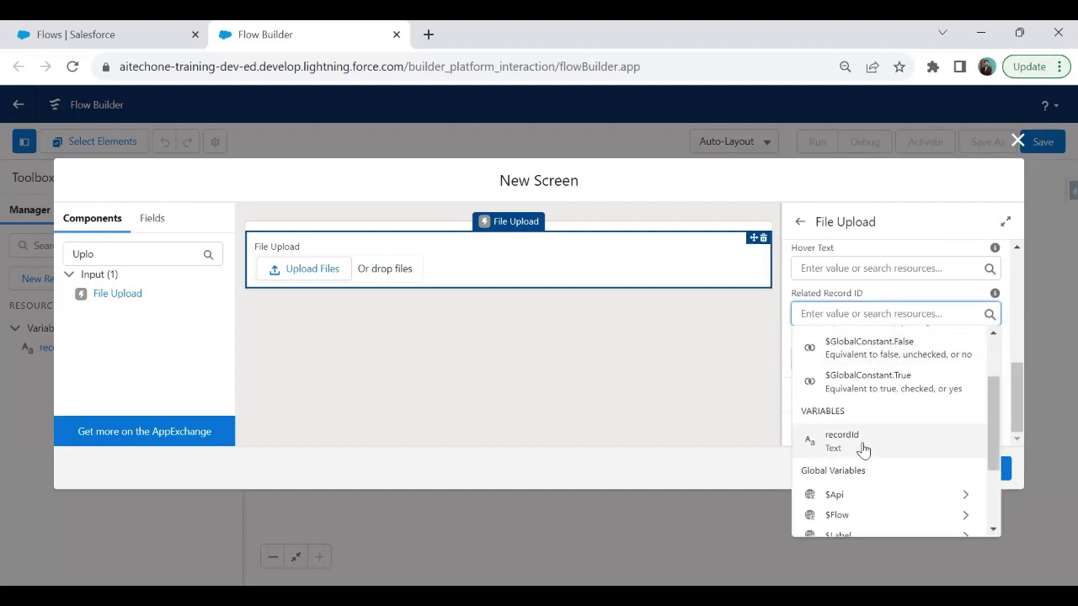
click(862, 446)
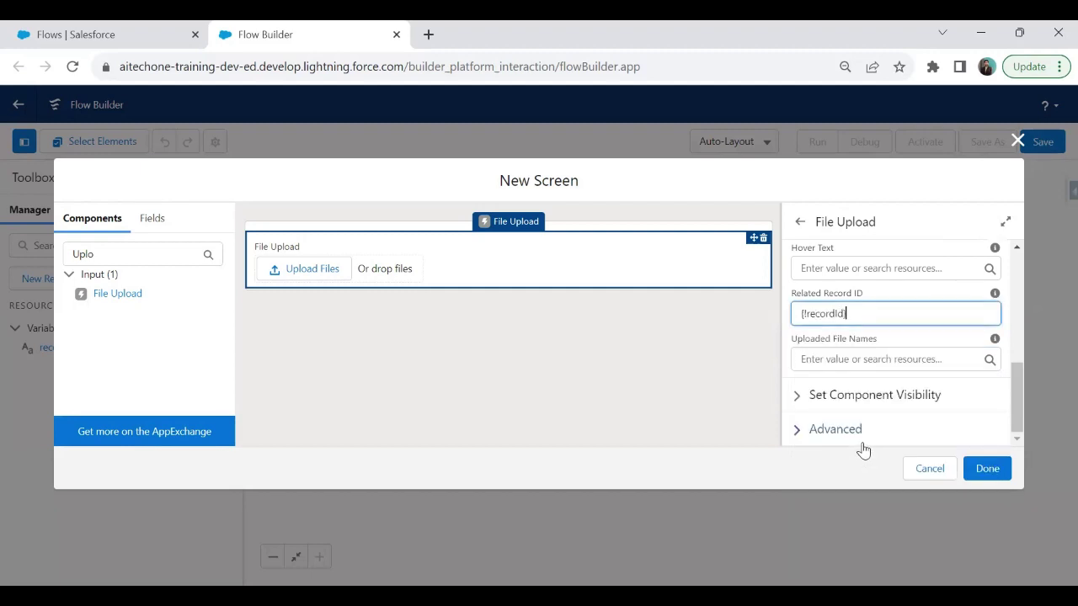
click(627, 324)
click(479, 257)
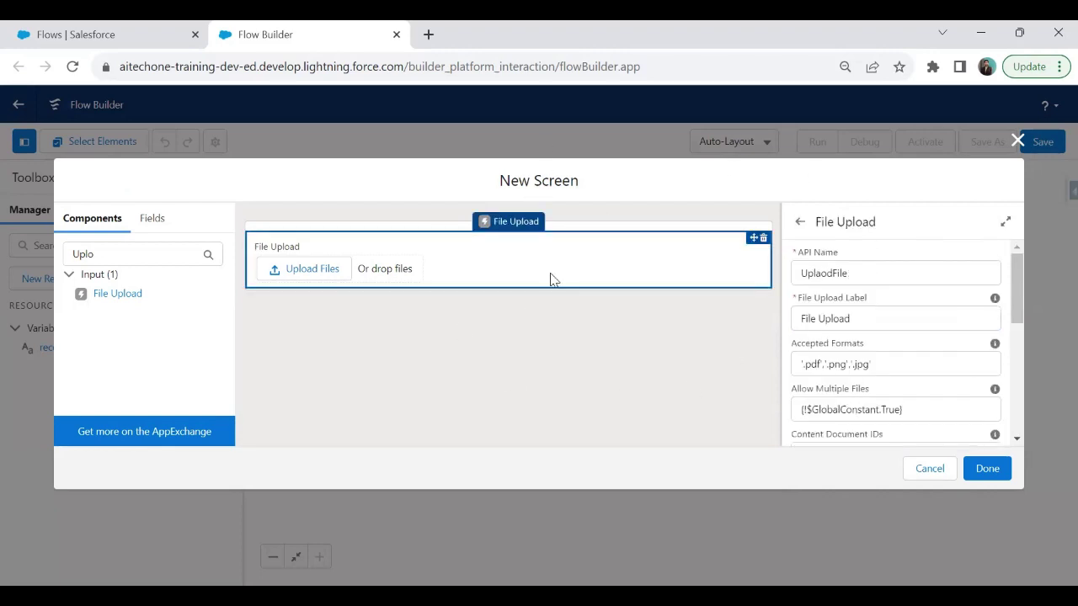
click(987, 469)
Step: Save the flow with label 'File Upload Flow' and activate Version 1
click(1044, 143)
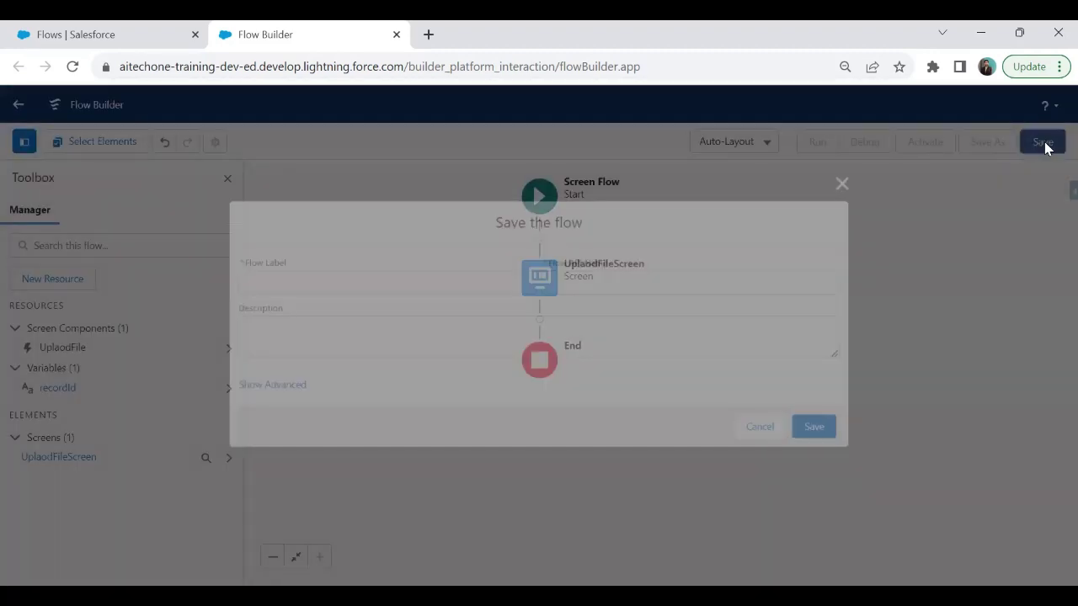
click(282, 282)
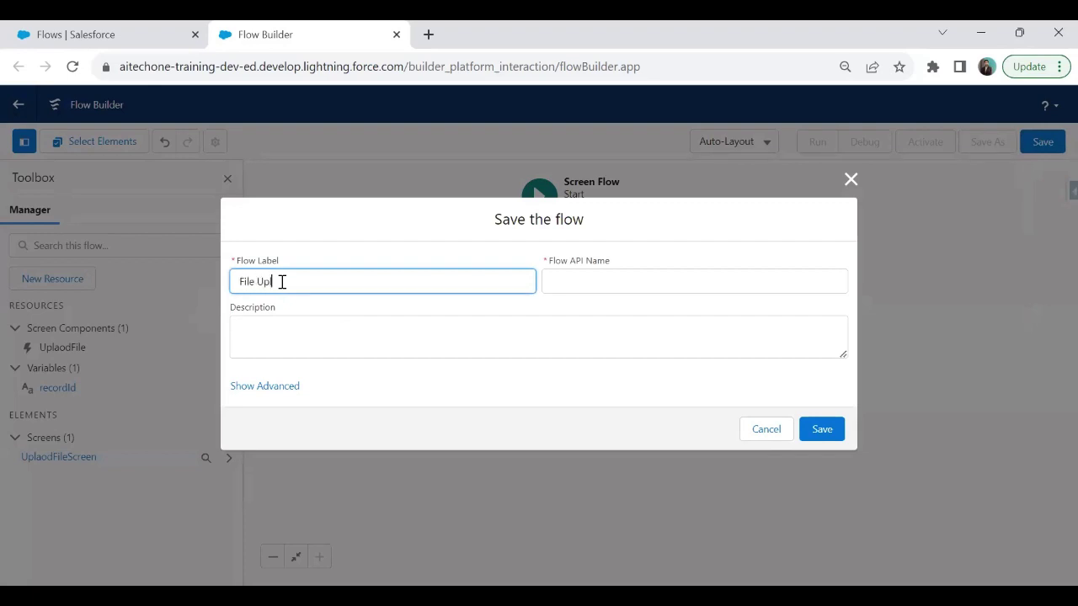
text(File Upload Flow)
key(Tab)
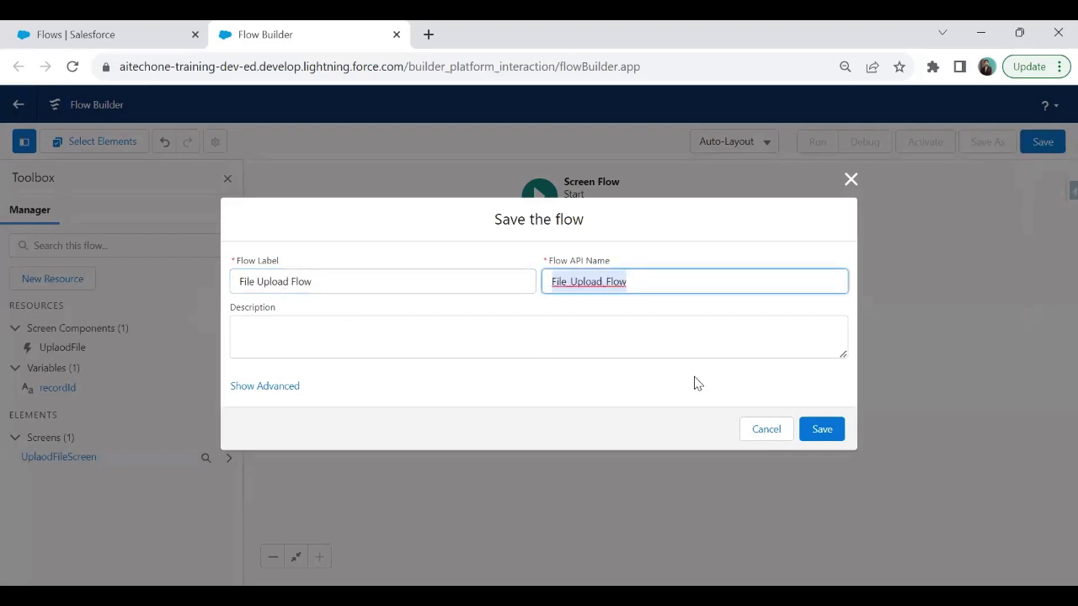
click(823, 430)
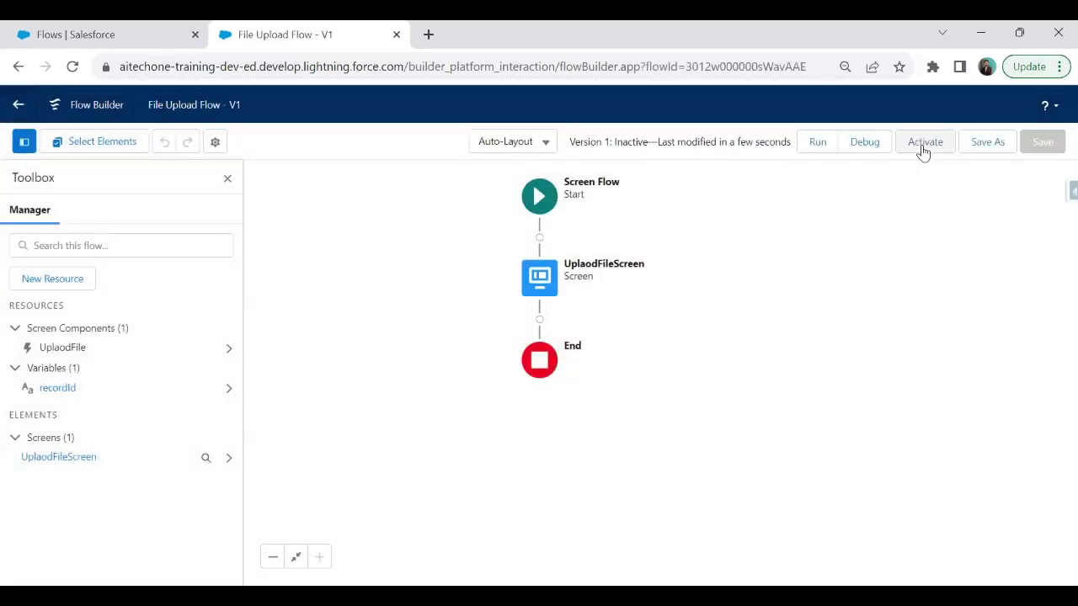
click(923, 145)
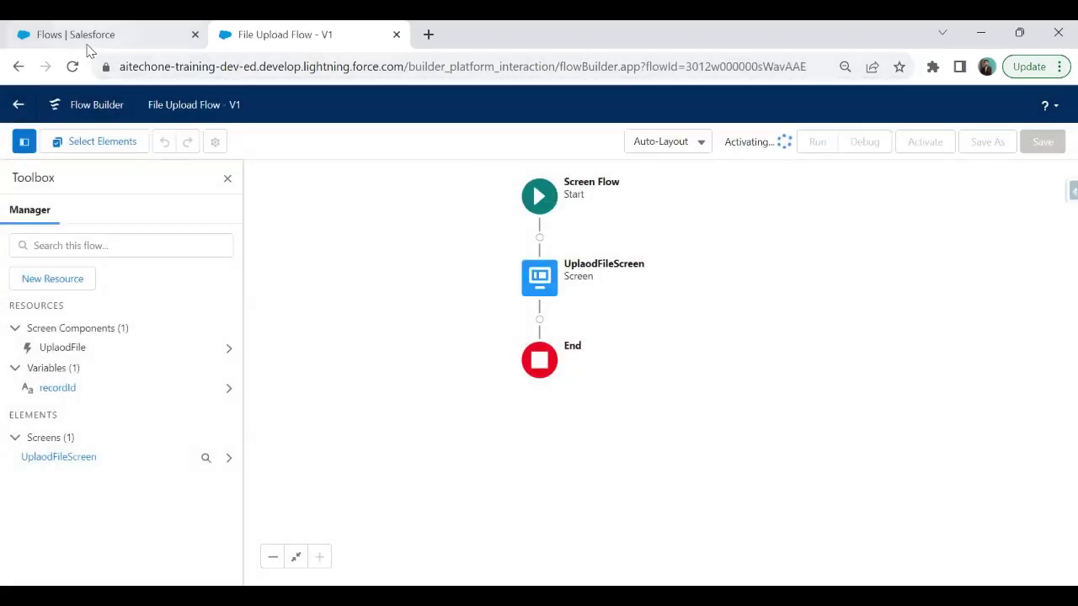
Step: Open the Sales app from the App Launcher in a new browser tab
click(118, 32)
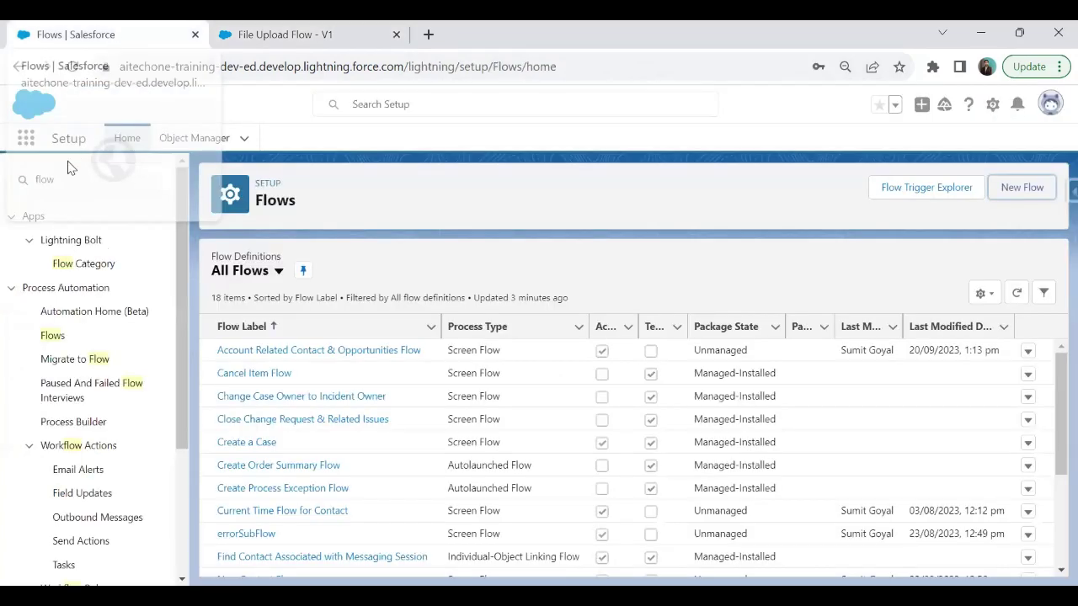
click(25, 139)
text(sales)
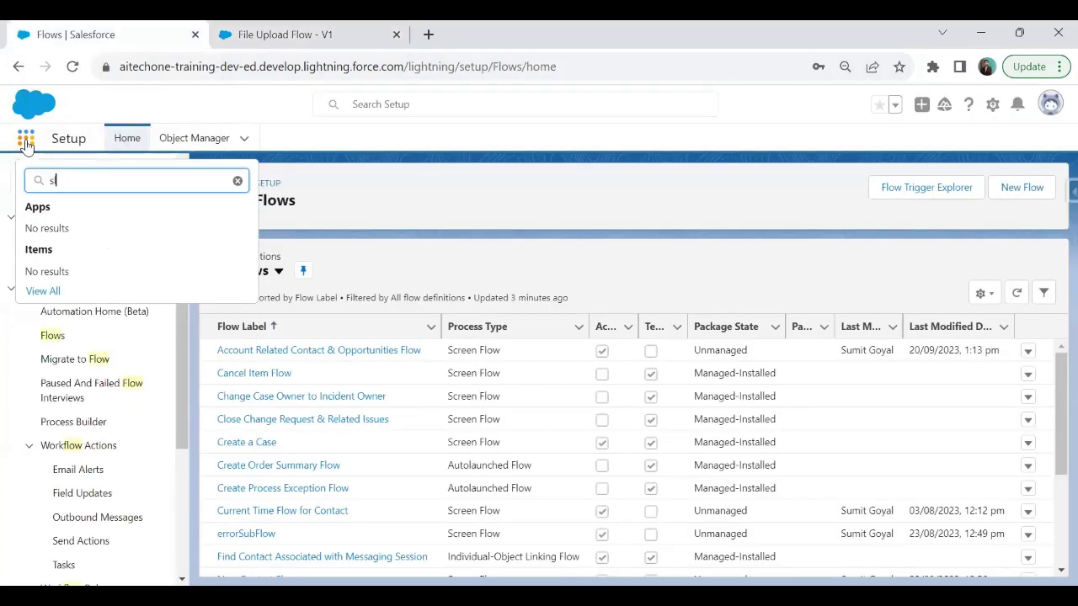
right_click(65, 234)
click(121, 243)
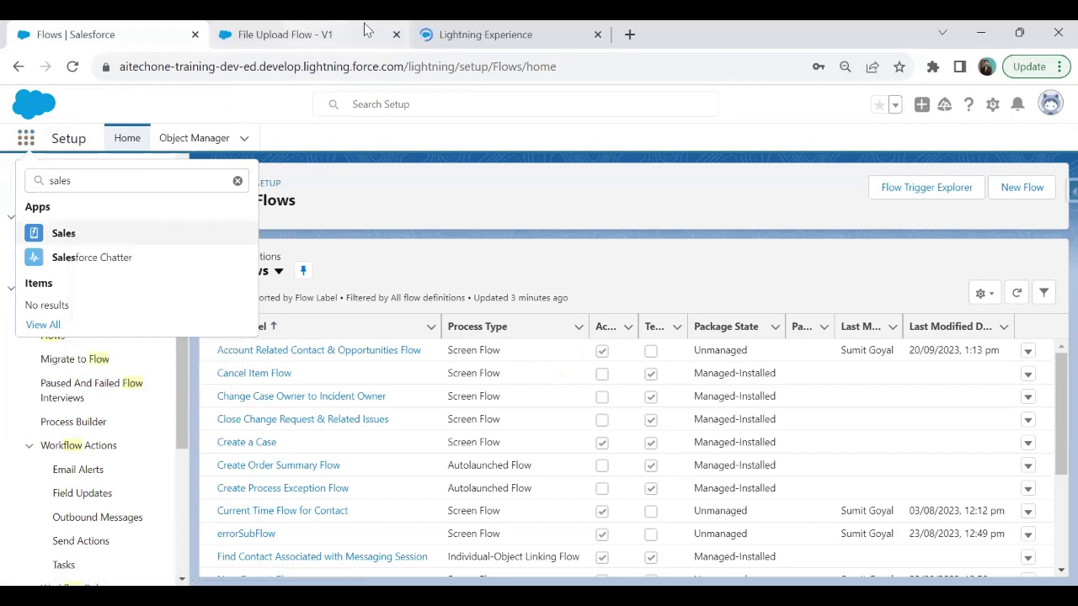
click(459, 27)
Step: Pin the All Accounts list view and open the Abbott358 Inc account record
click(557, 139)
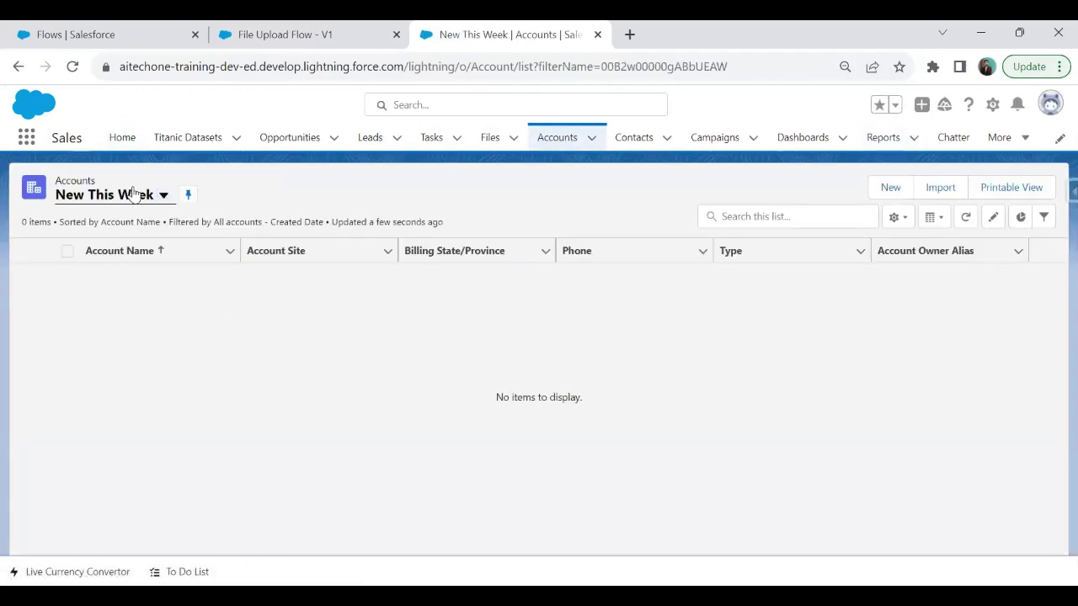
click(132, 195)
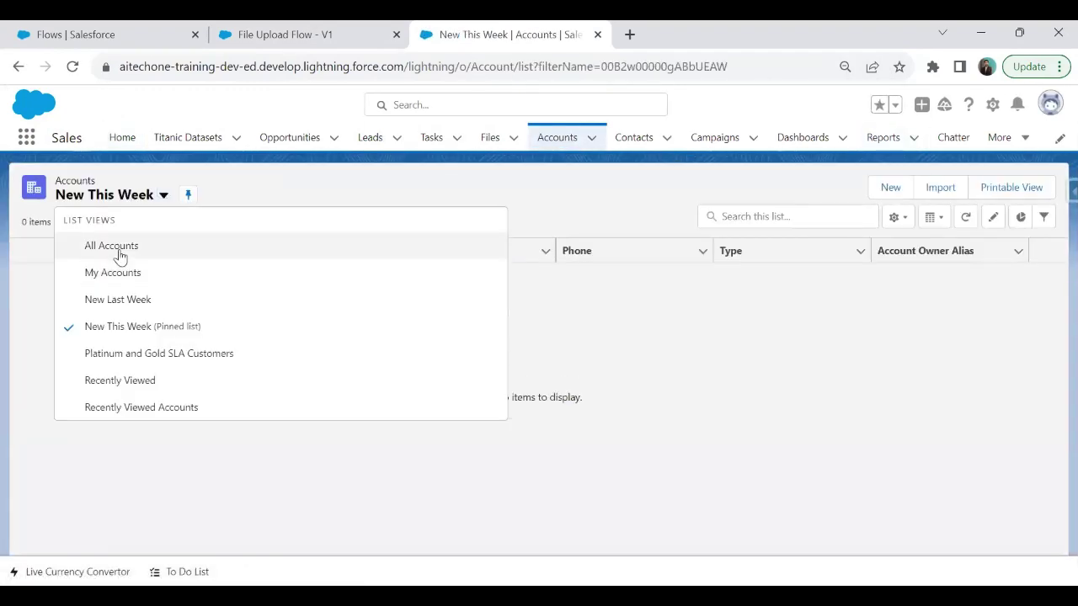
click(128, 242)
click(171, 196)
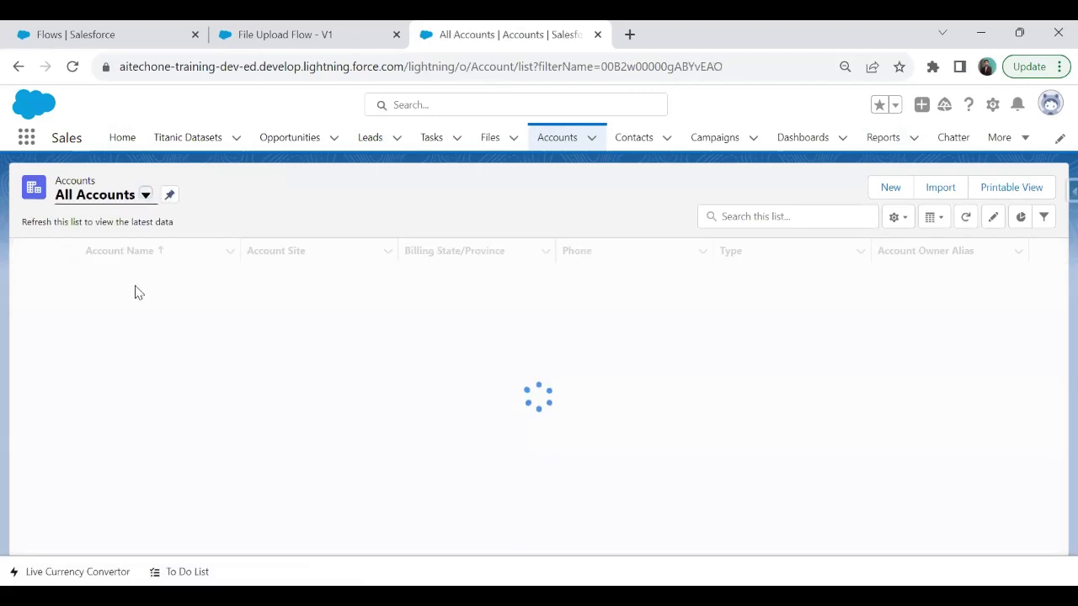
click(122, 286)
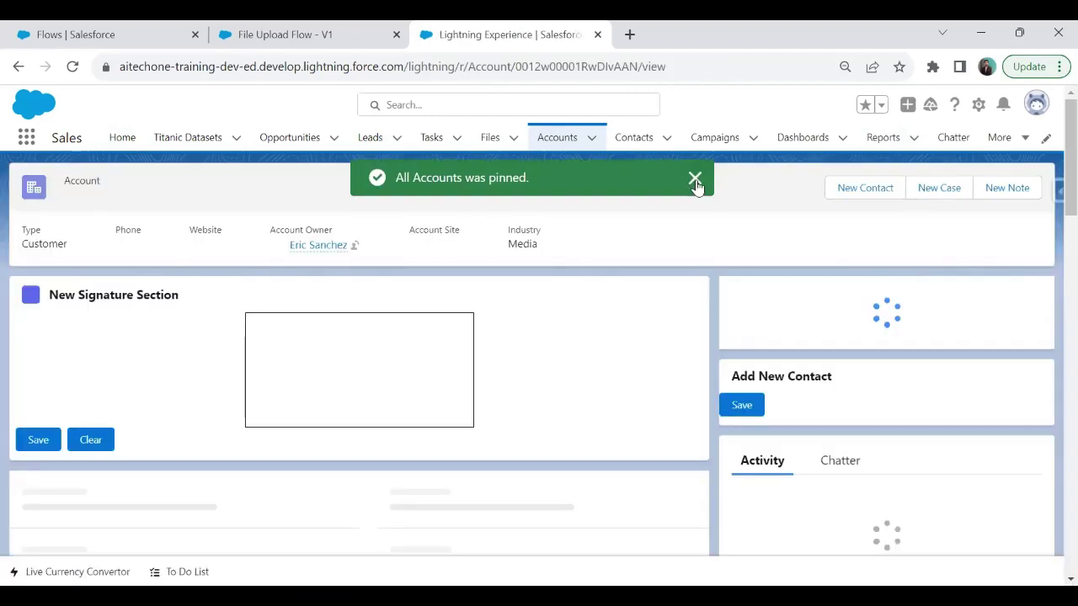
click(700, 178)
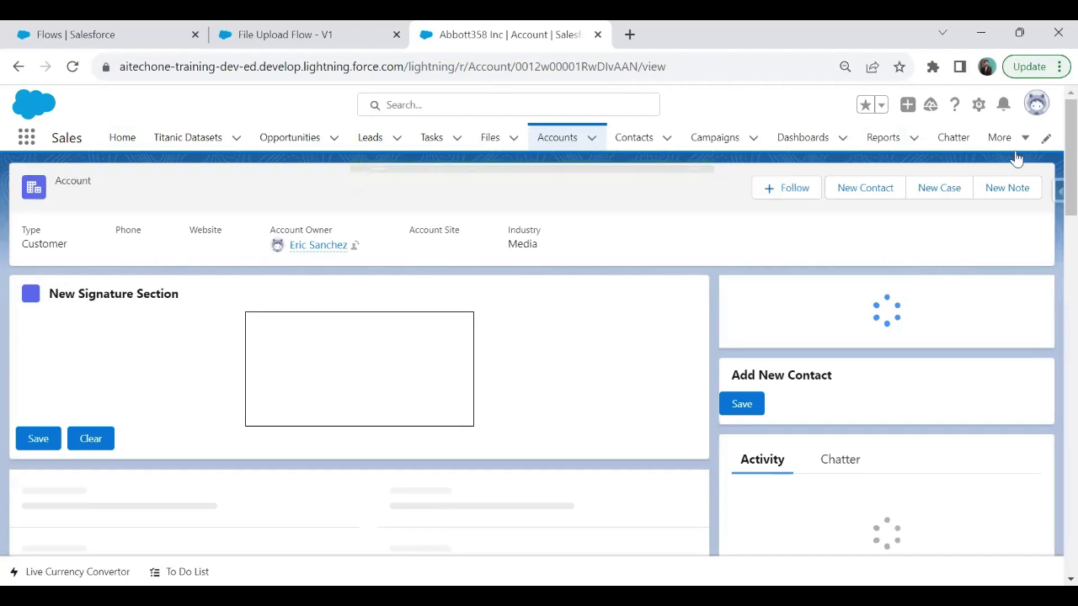
click(979, 105)
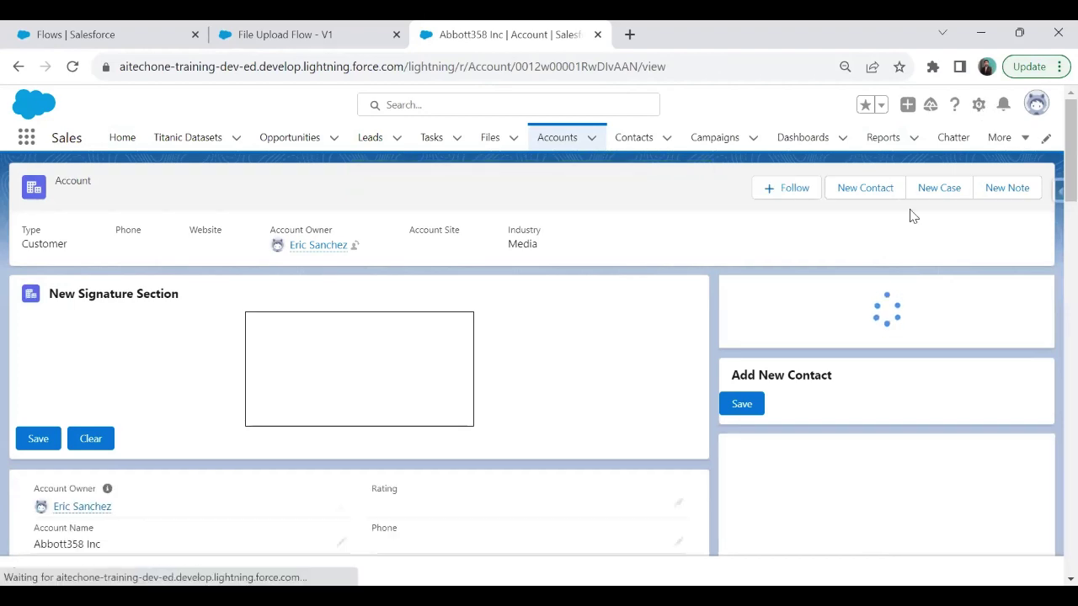
Step: Edit the Account record page and drag a Flow component to the top of the right sidebar
click(894, 278)
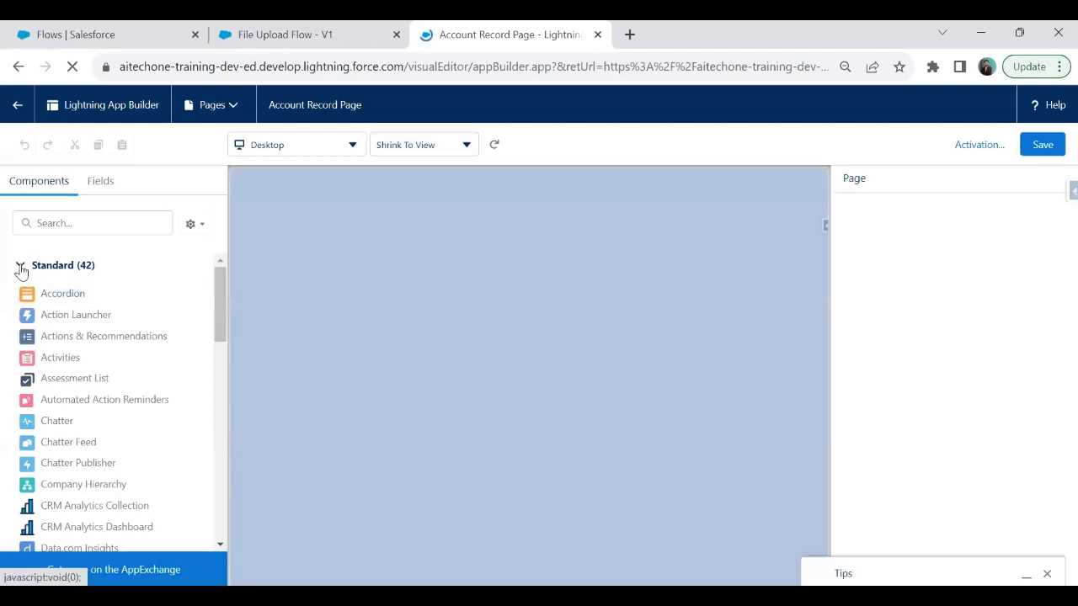
scroll(74, 446, down, 2)
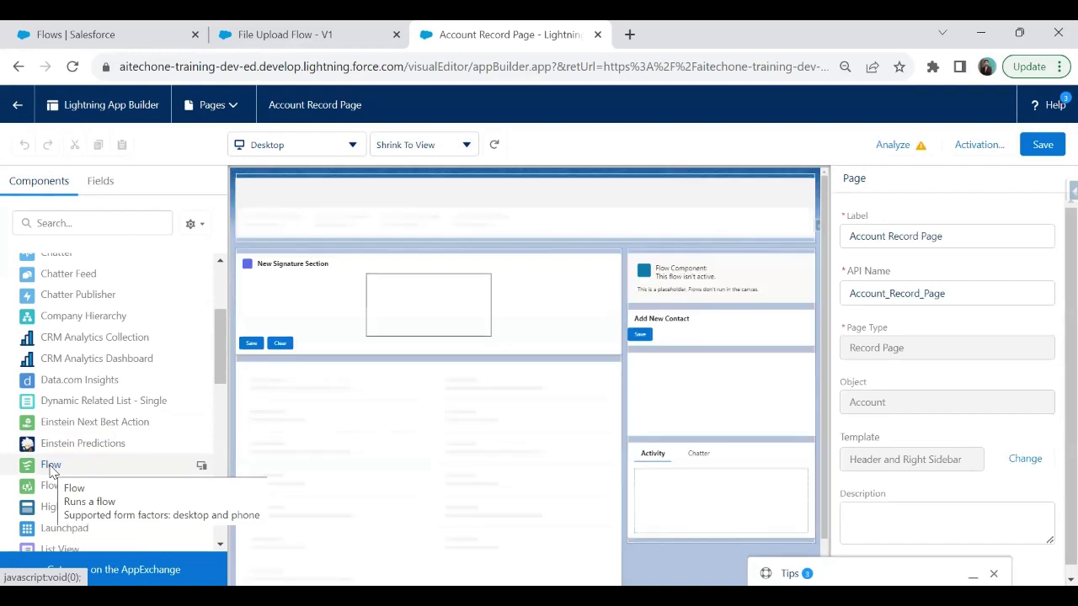
drag(51, 469, 643, 250)
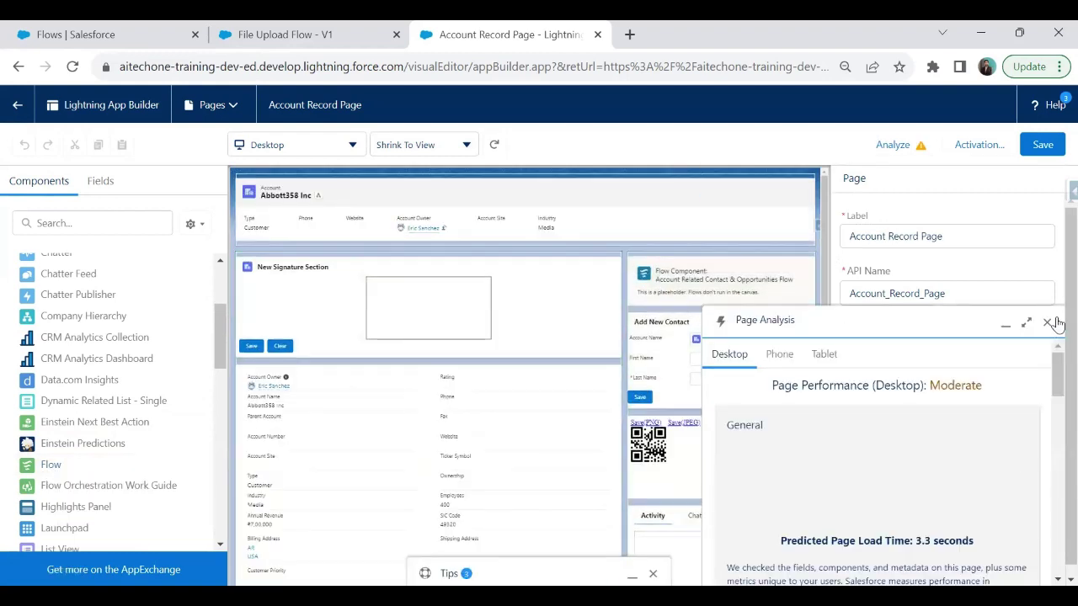
click(1047, 322)
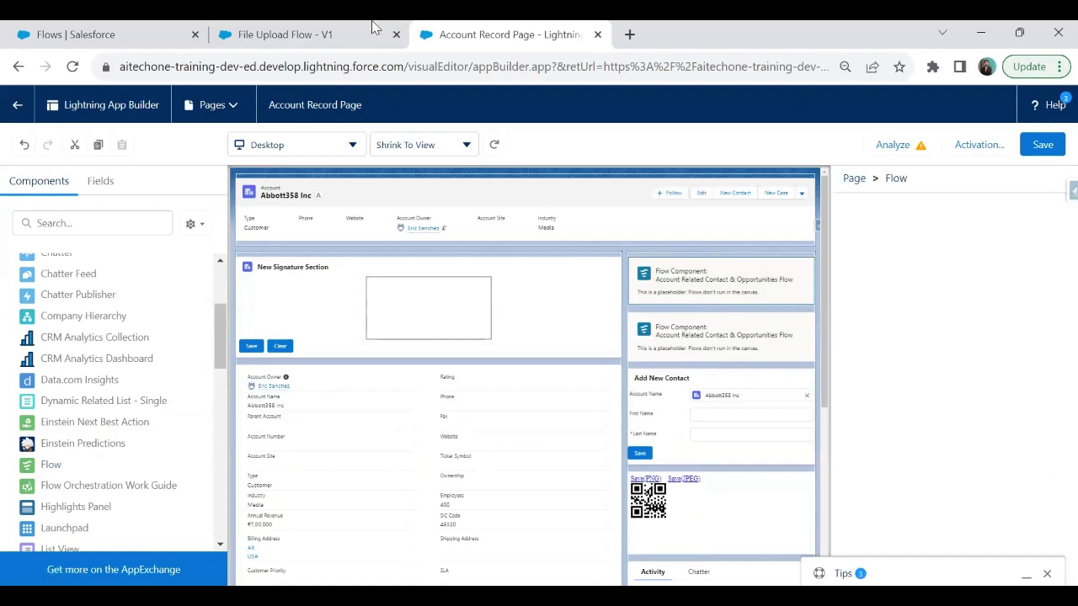
click(320, 35)
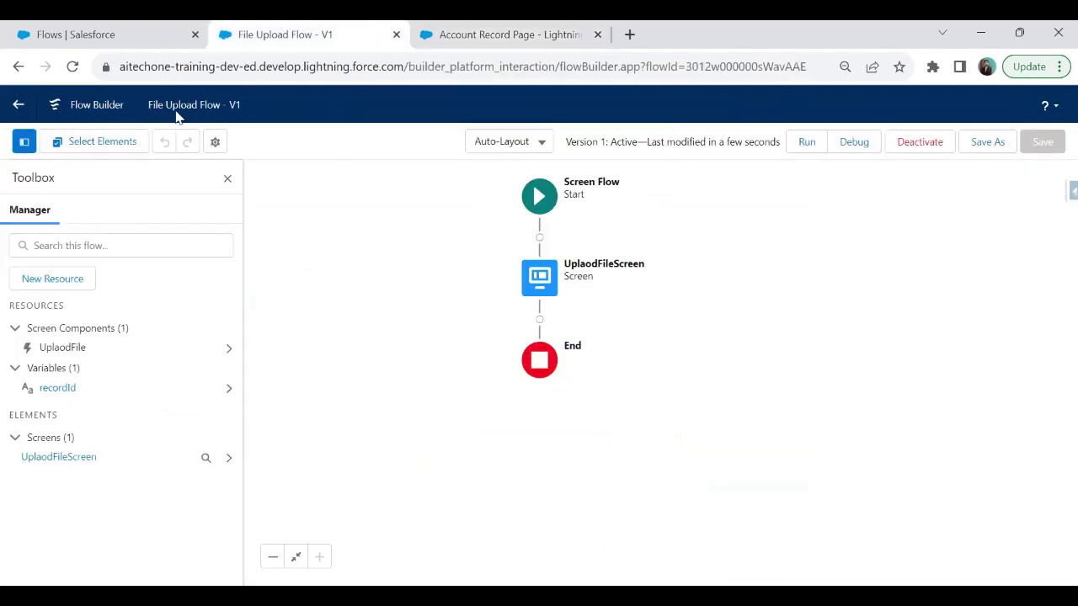
Step: Replace the sidebar Flow component's selected flow with File Upload Flow
click(575, 31)
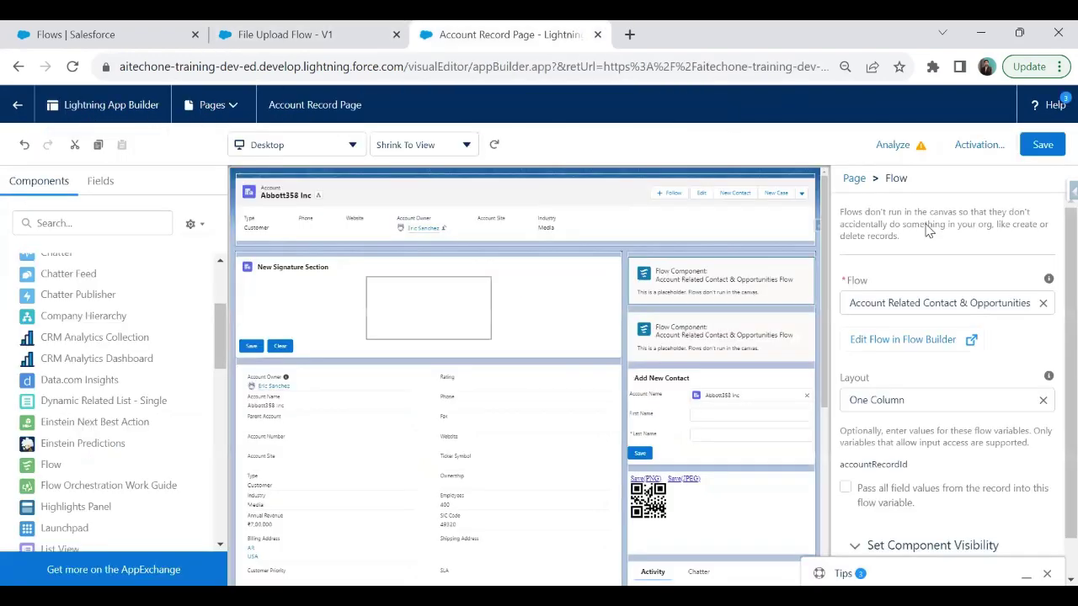
click(1042, 303)
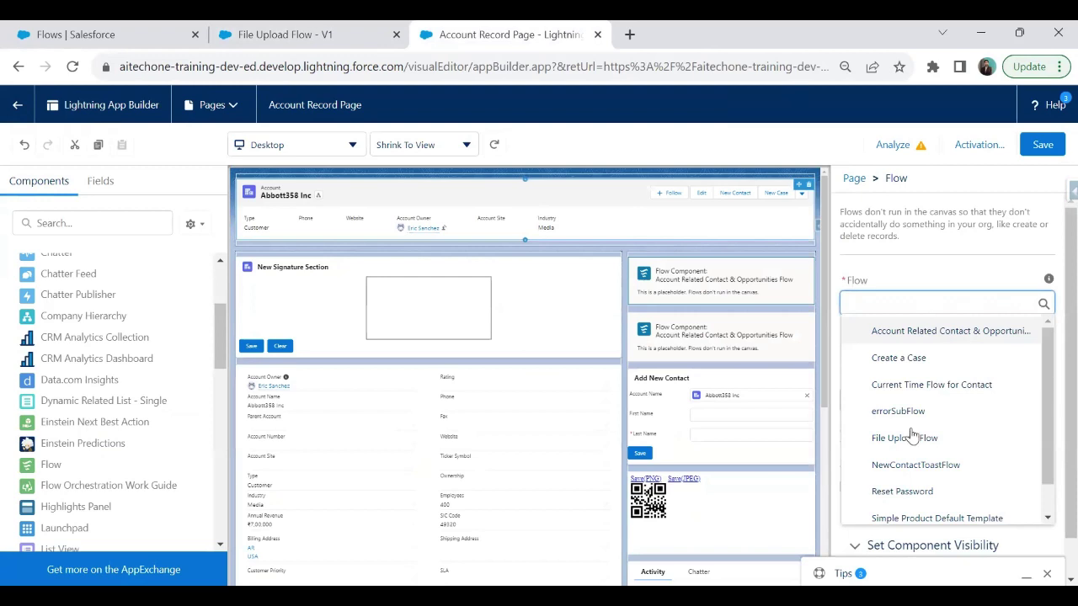
click(903, 305)
click(901, 440)
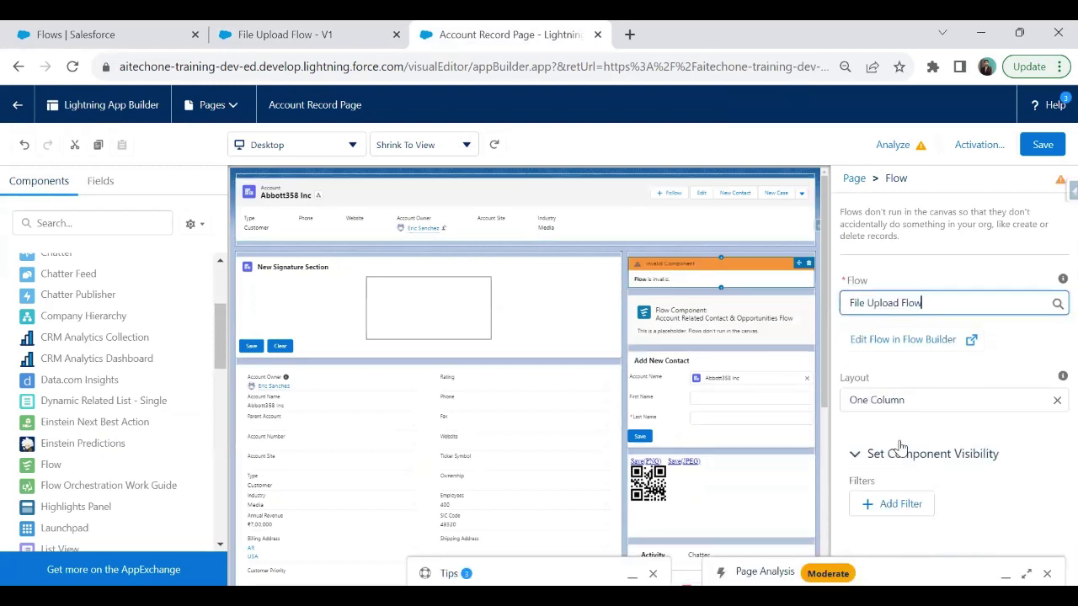
scroll(941, 422, down, 1)
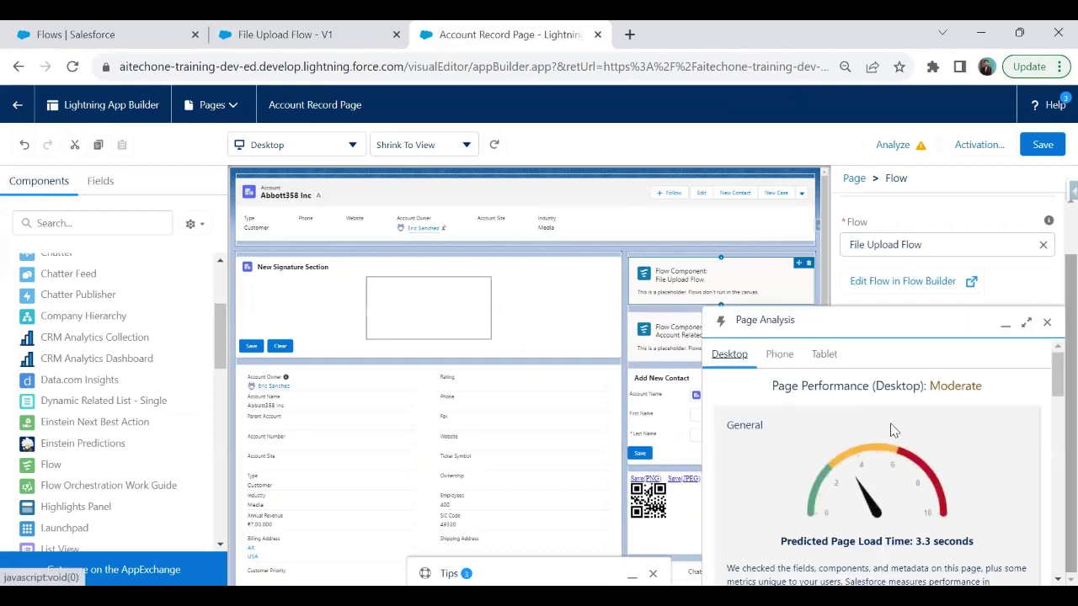
click(341, 29)
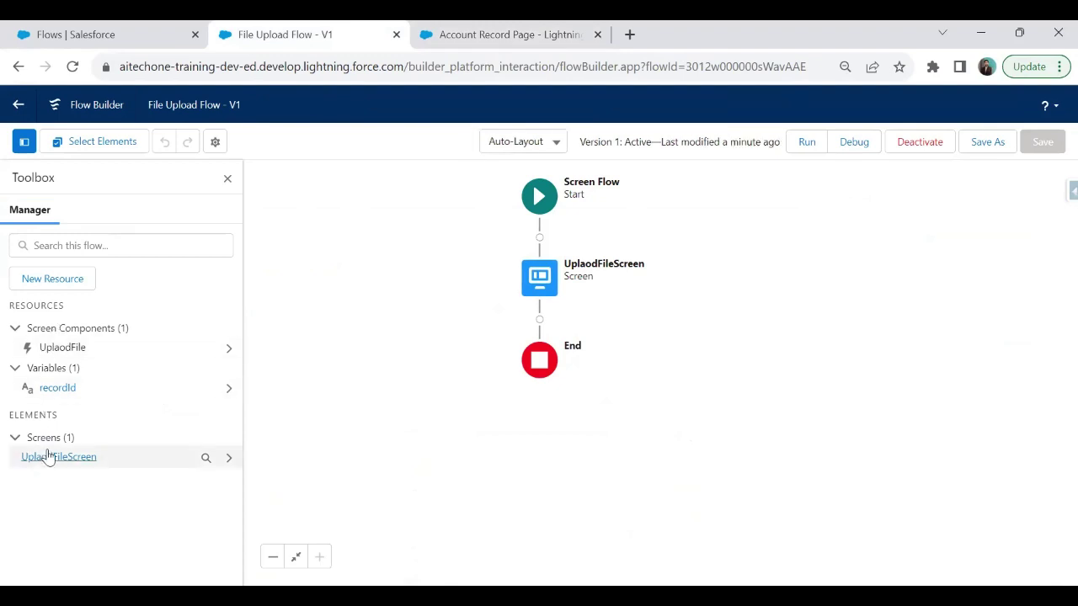
Step: Inspect the File Upload settings on UplaodFileScreen unchanged, then return to the Account Record Page editor
double_click(545, 281)
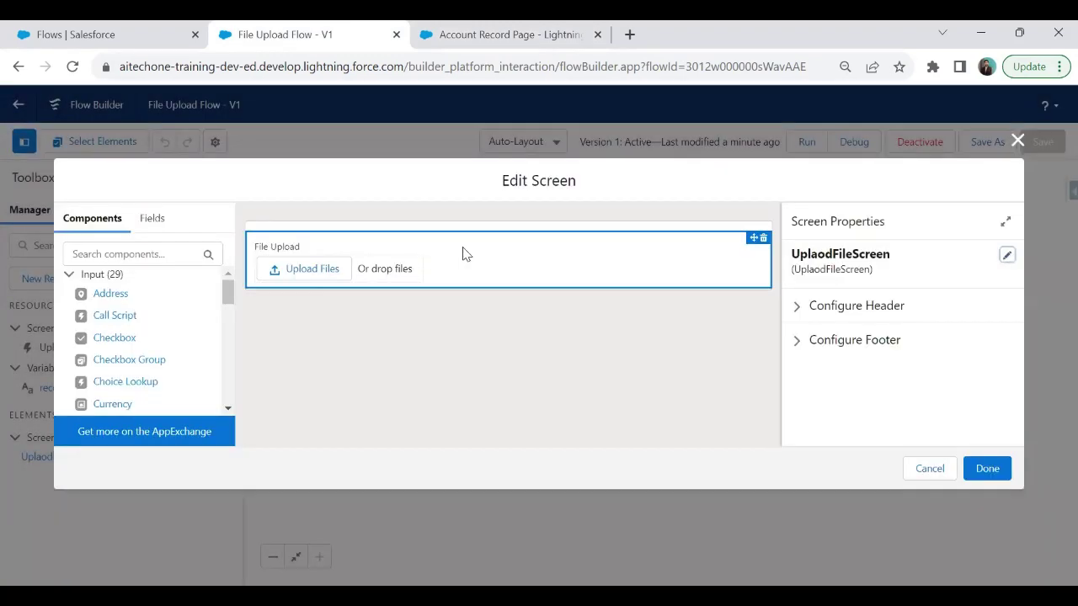
click(463, 252)
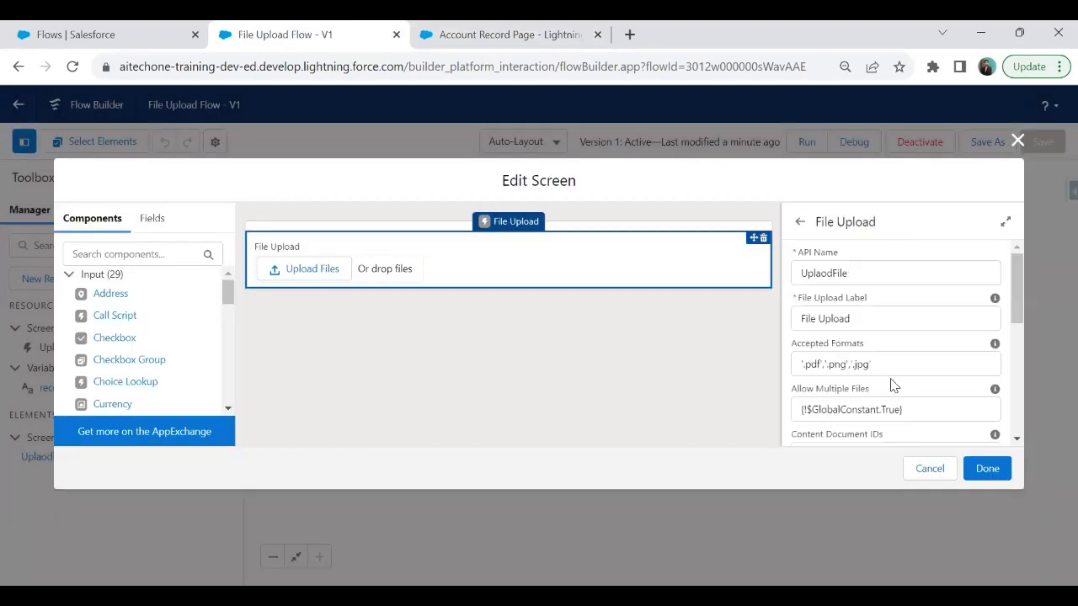
scroll(890, 385, down, 5)
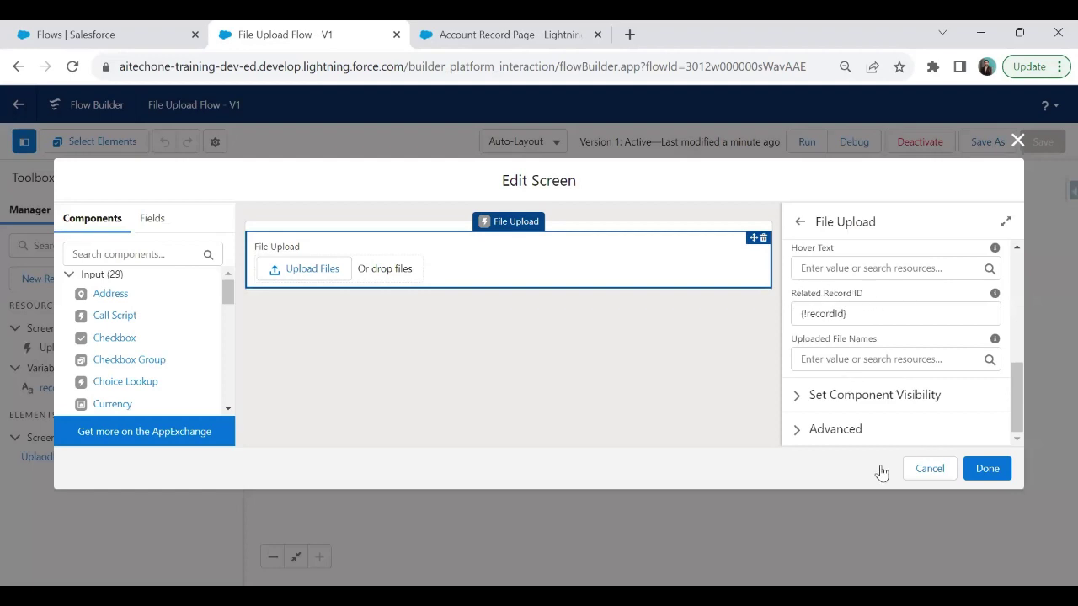
click(929, 468)
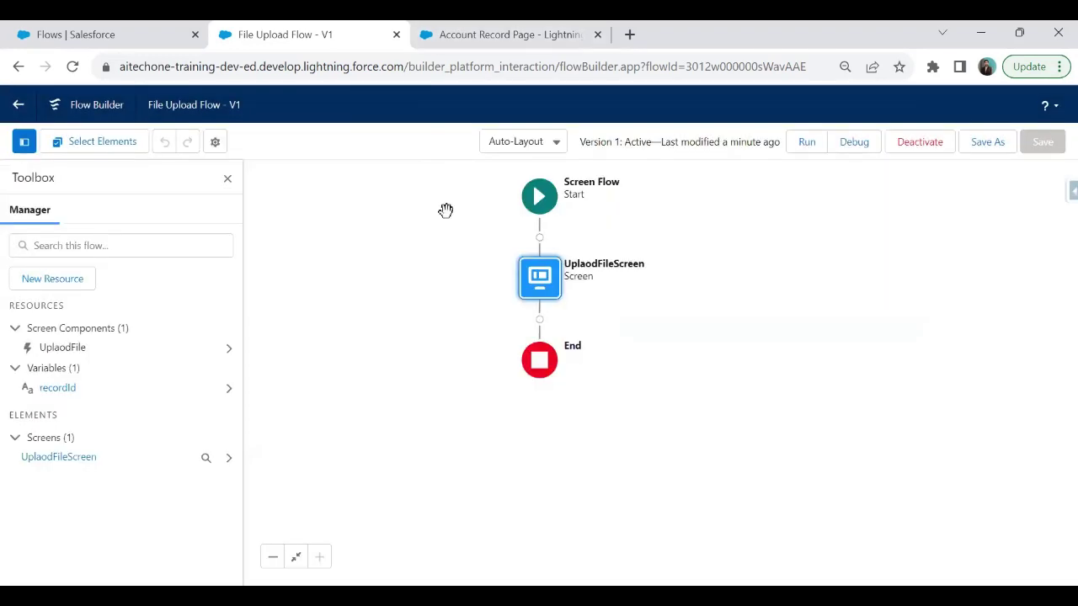
click(512, 35)
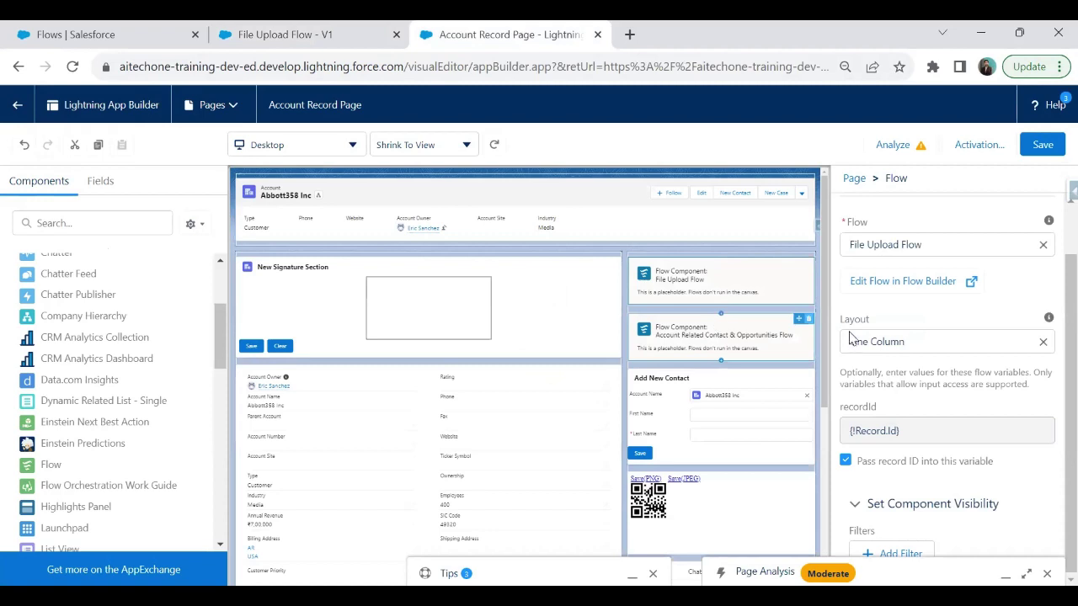
Step: Save the Account Record Page with File Upload Flow and go back to Abbott358 Inc
click(1040, 146)
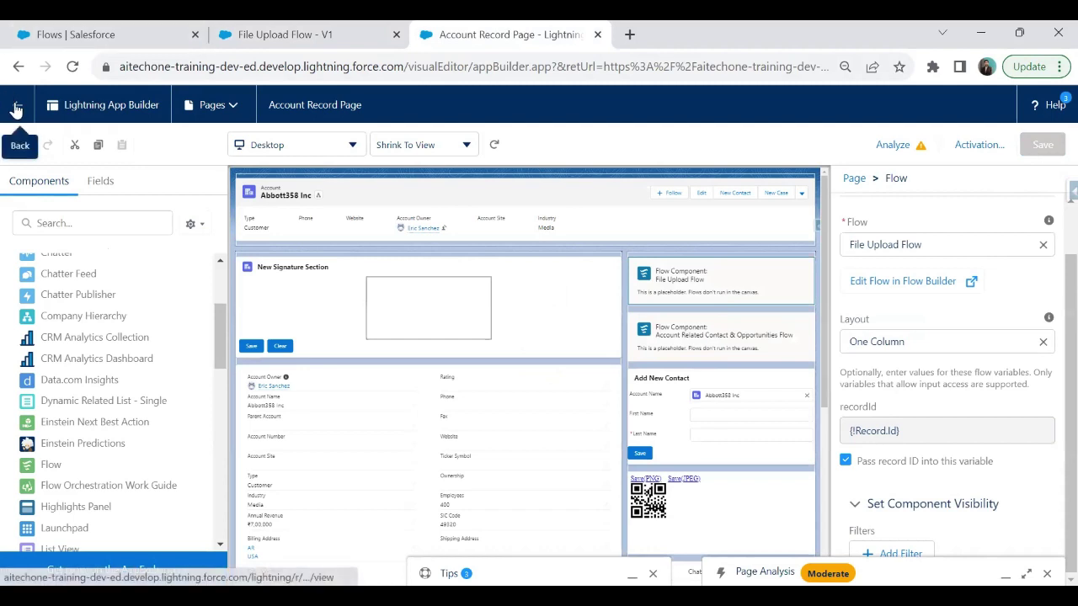
click(16, 108)
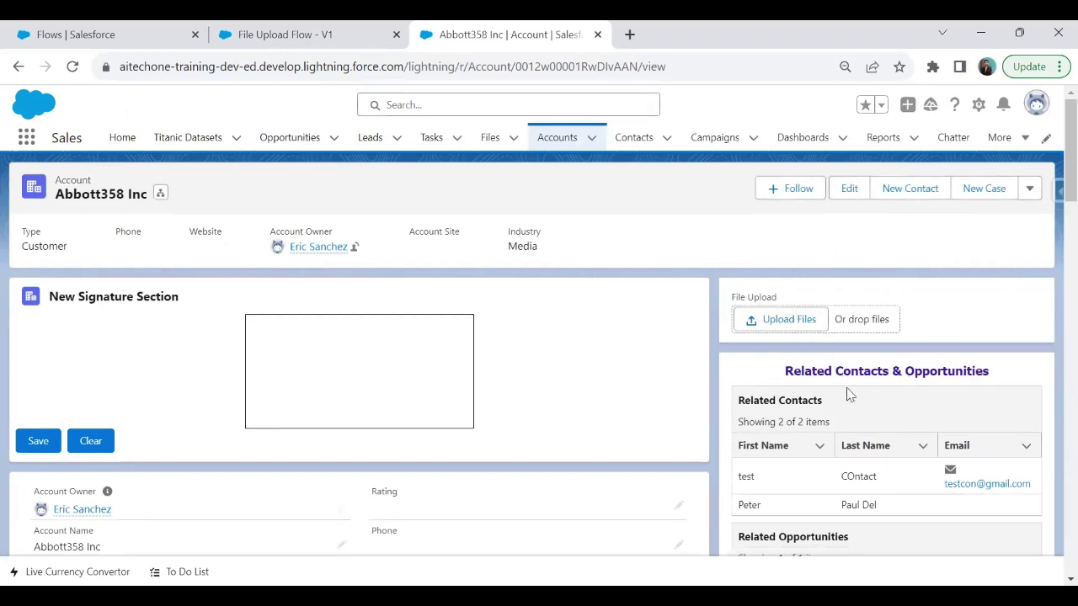
Step: Upload Flows 3.png through the account's File Upload flow and reload the Abbott358 Inc page
click(783, 321)
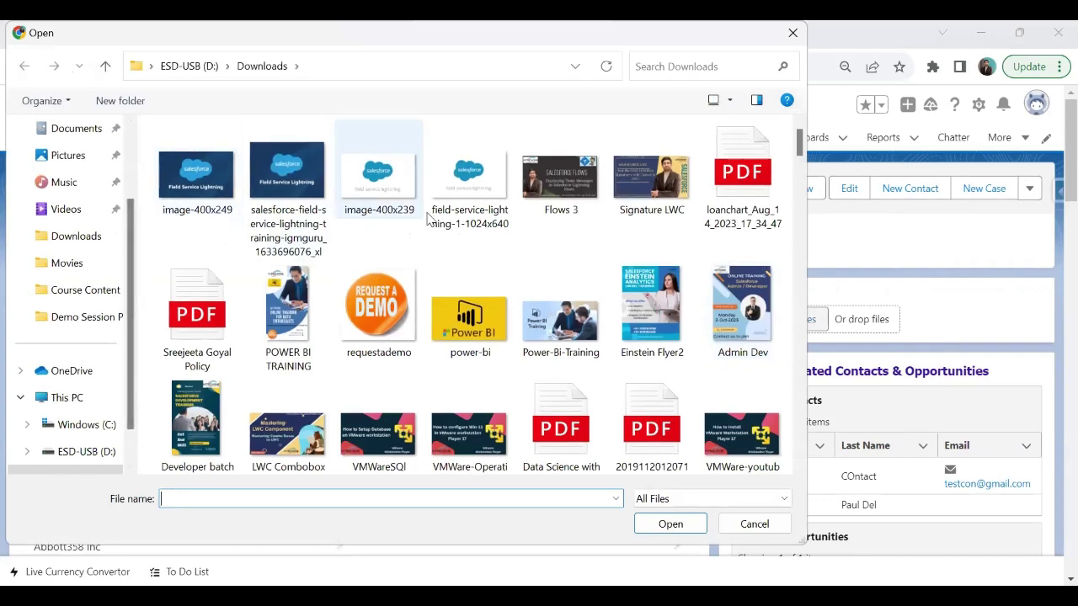
click(566, 187)
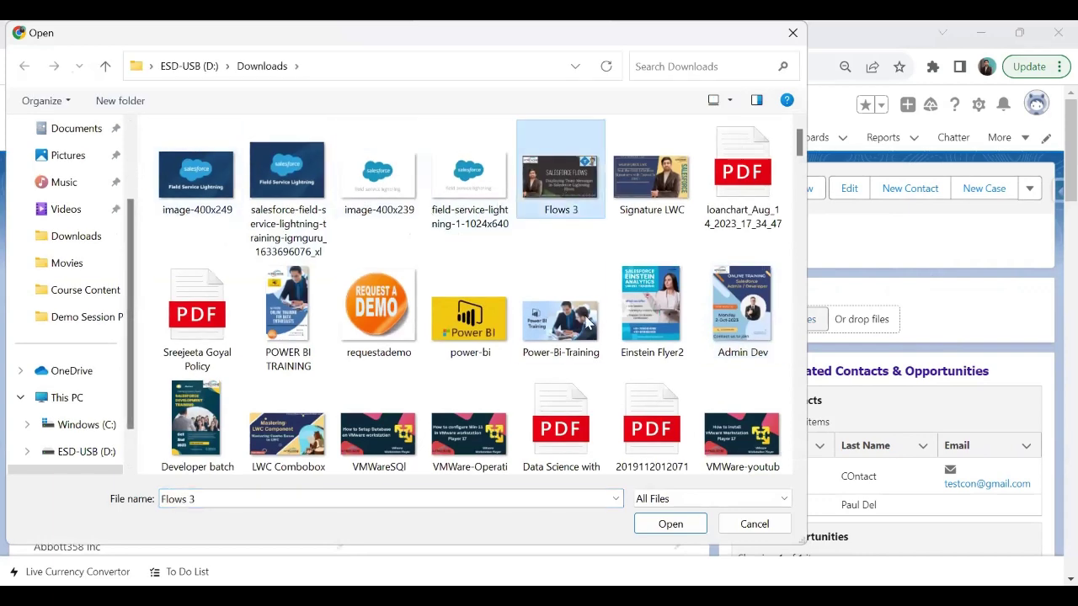
click(672, 523)
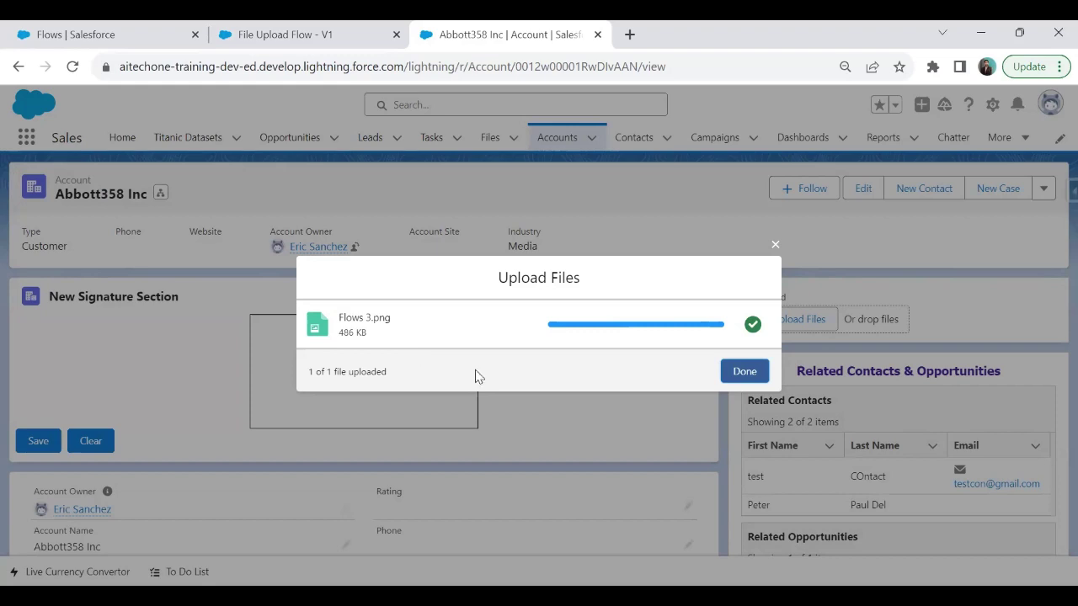
click(745, 371)
click(72, 67)
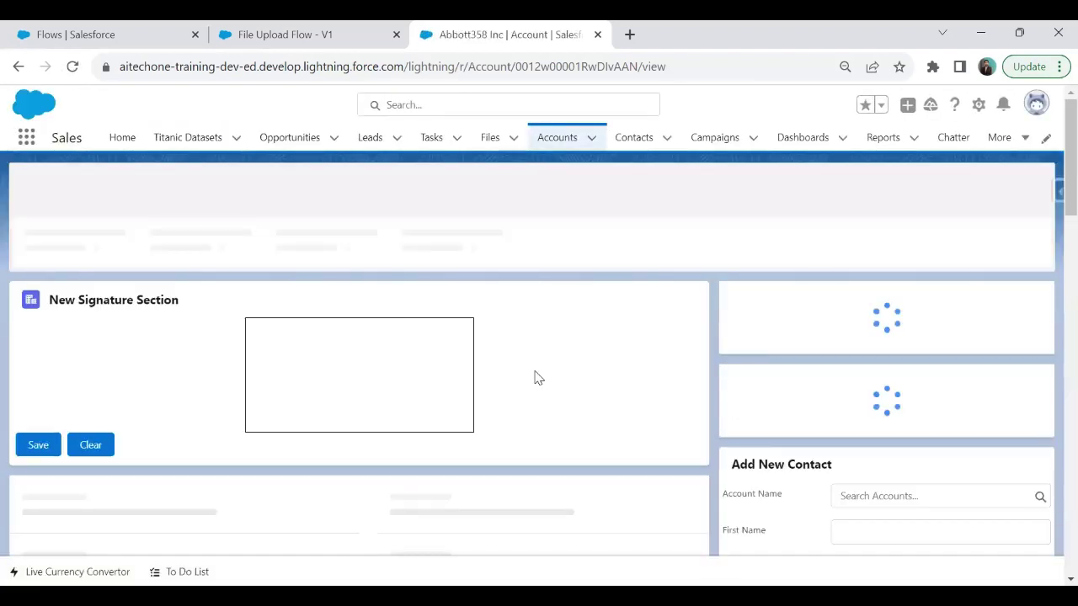
Step: Scroll down to Notes & Attachments, which now lists Flows 3 (486KB png) among 2 files
scroll(534, 376, down, 5)
scroll(534, 375, down, 5)
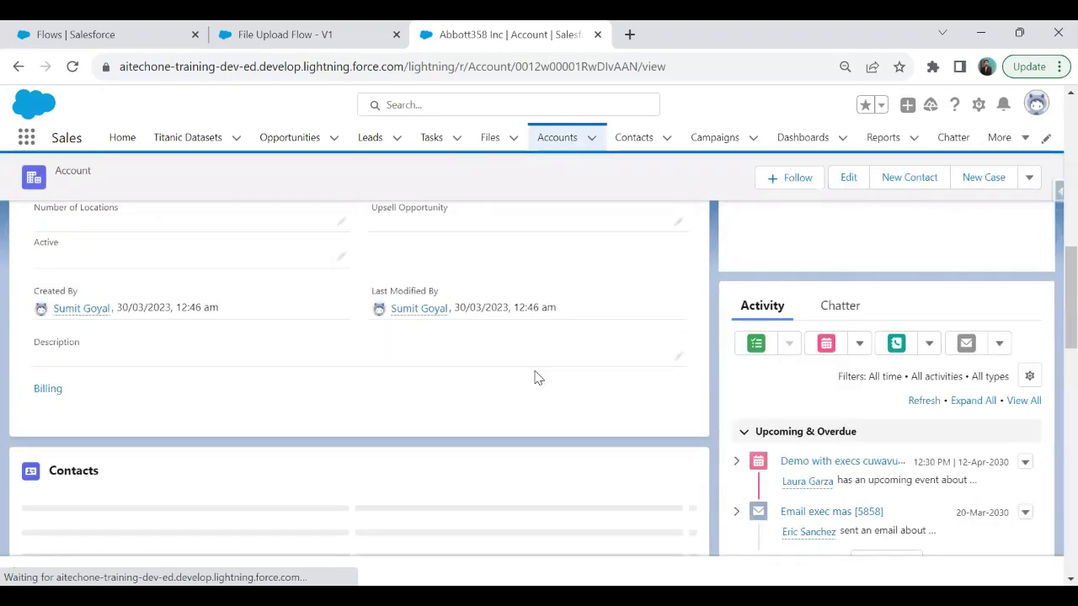
scroll(53, 348, down, 2)
scroll(58, 367, down, 4)
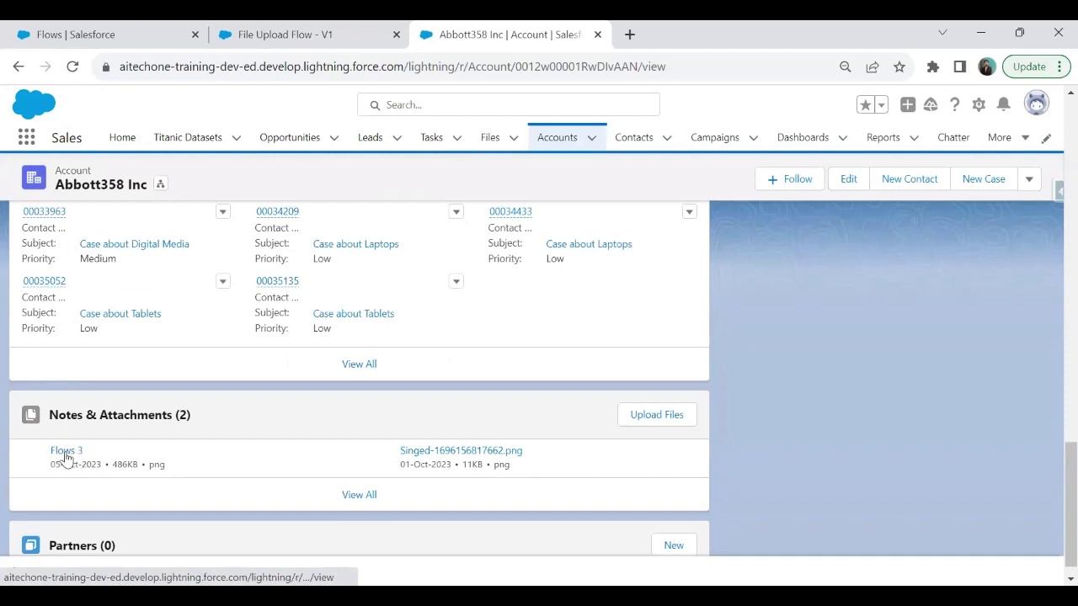